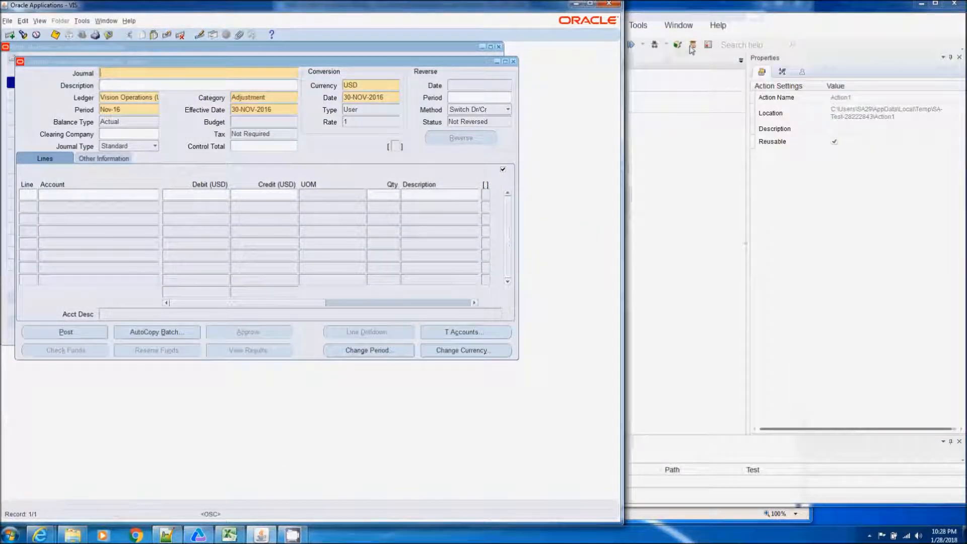
# Add the Journals form's objects to the object repository with the Selected object types filter, and save the test.
pyautogui.click(691, 49)
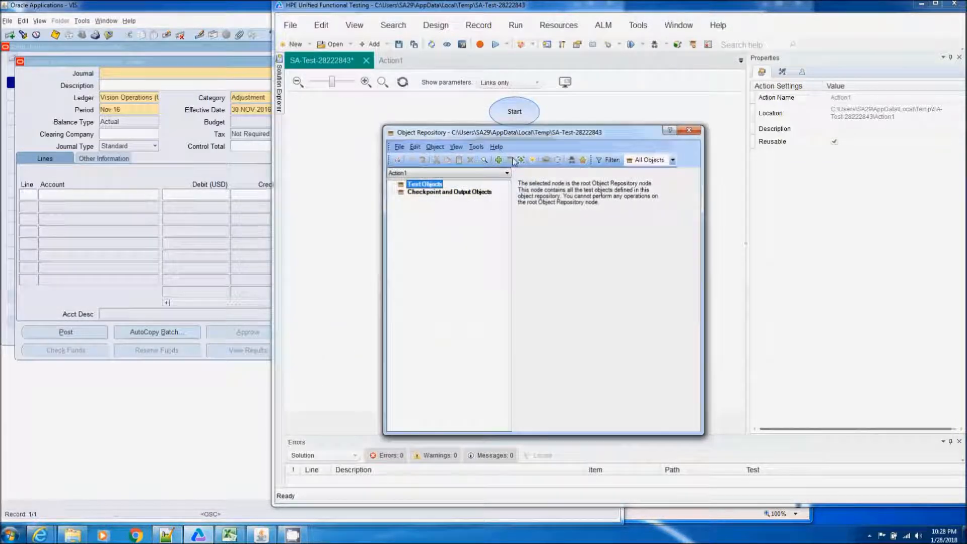
pyautogui.click(499, 161)
pyautogui.click(396, 194)
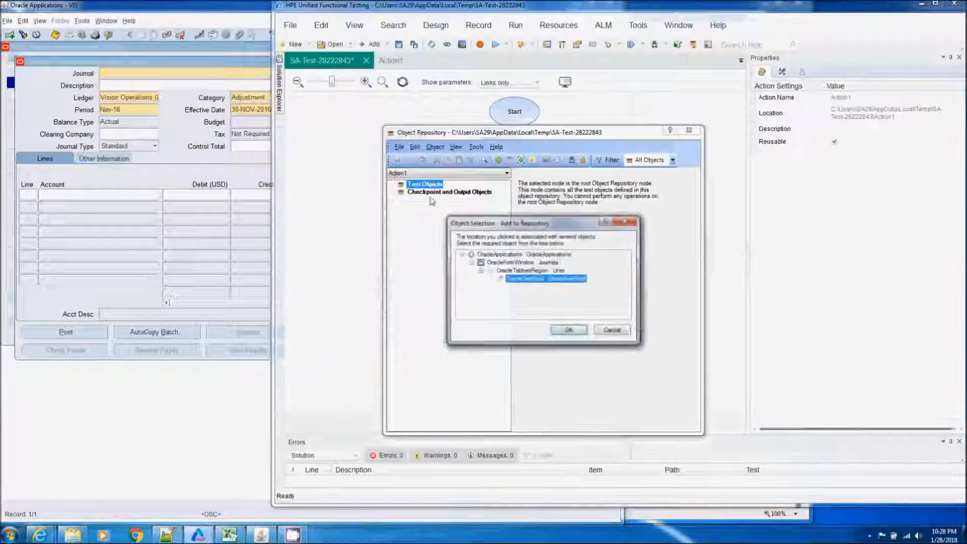
pyautogui.click(569, 329)
pyautogui.click(484, 301)
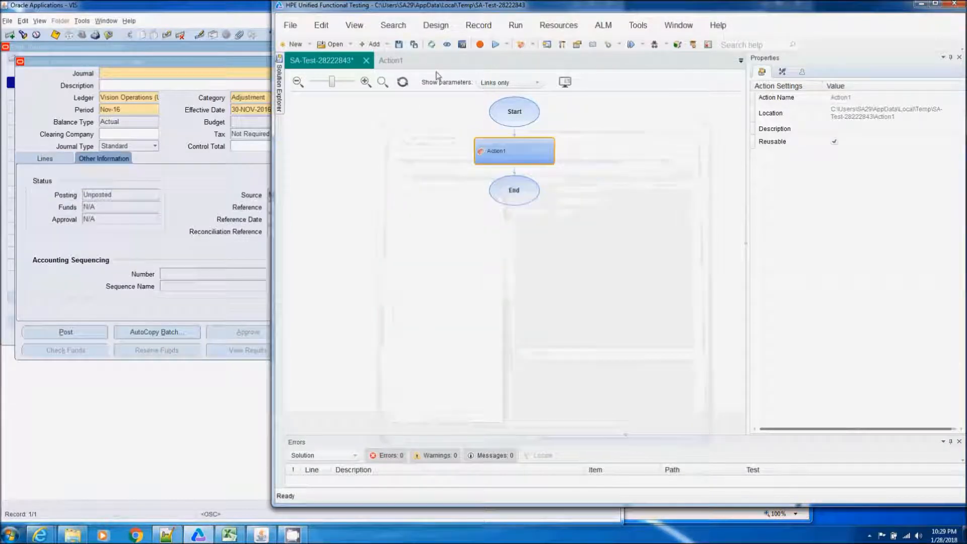
pyautogui.click(399, 45)
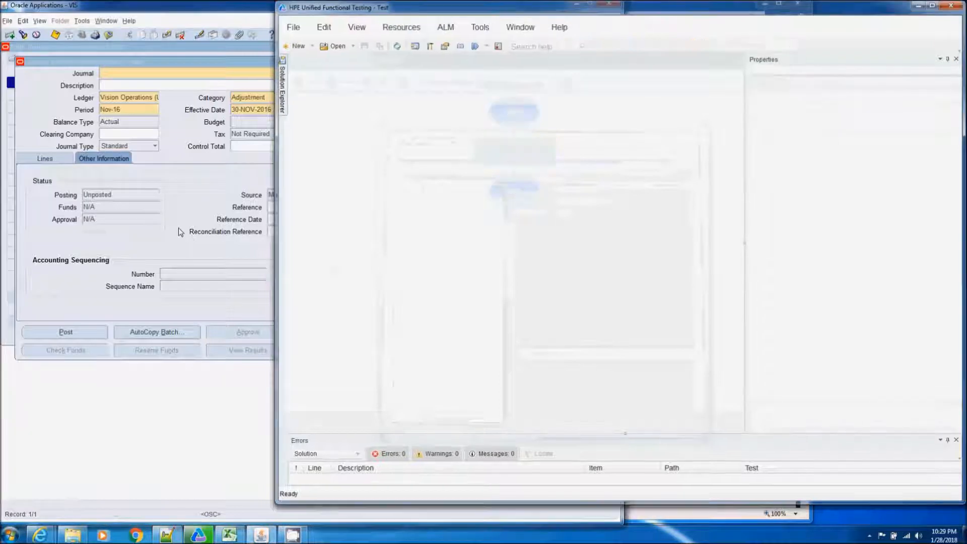
pyautogui.click(180, 229)
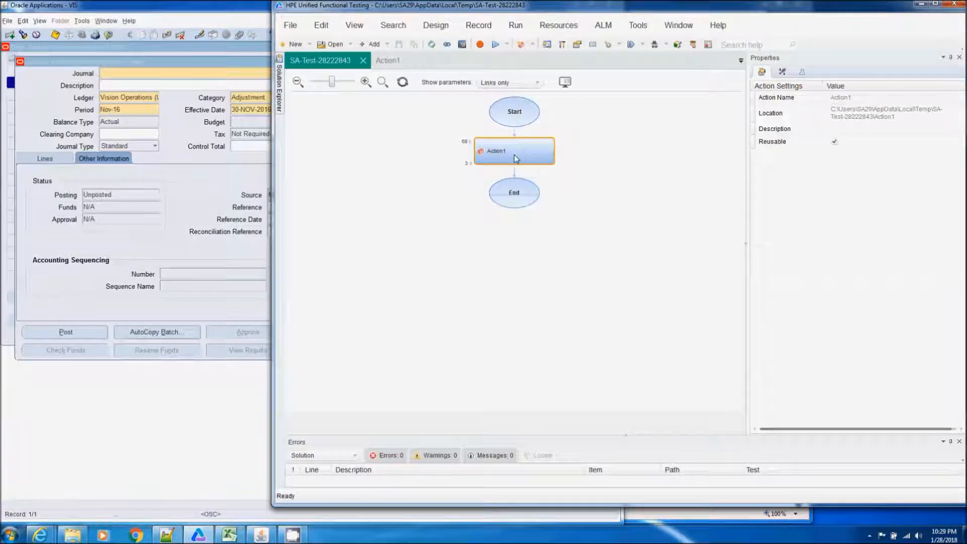
# Open Action1 and review the generated steps and parameters from beginning to end.
pyautogui.doubleClick(516, 158)
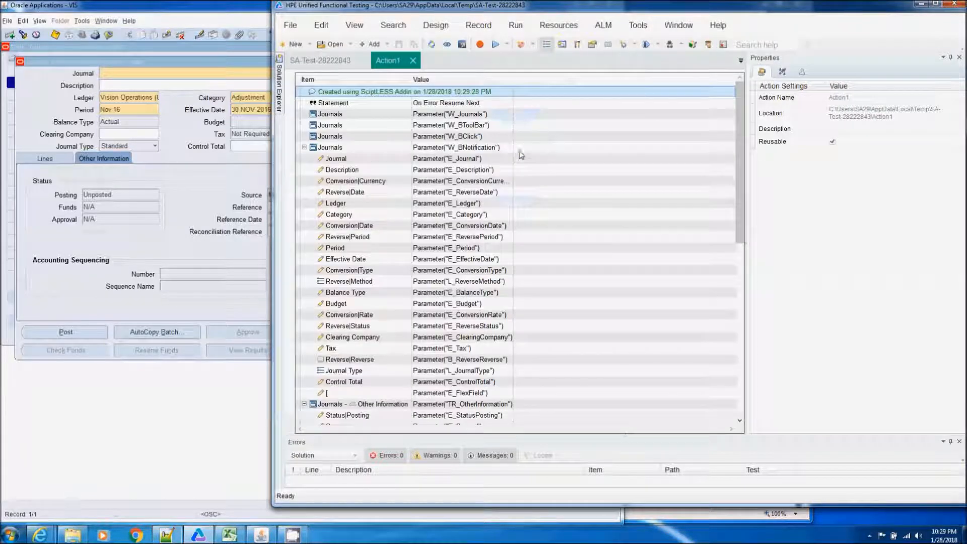
pyautogui.click(741, 412)
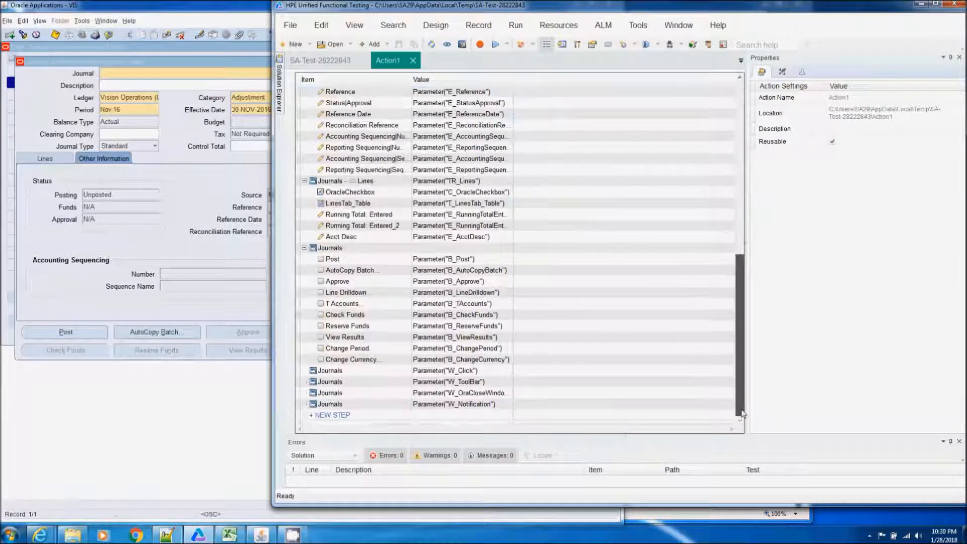
pyautogui.moveTo(741, 412); pyautogui.dragTo(728, 225)
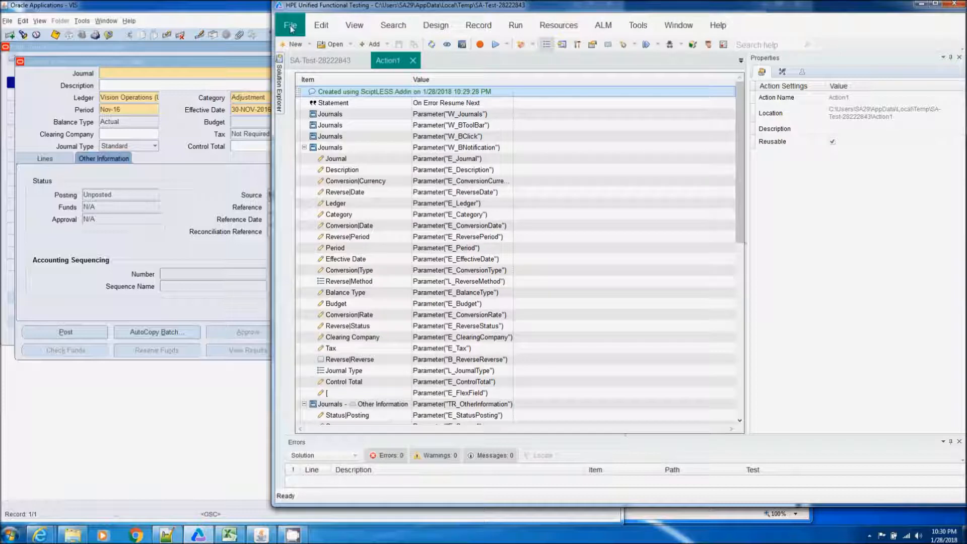
# Close the Journals form and exit Oracle Applications.
pyautogui.click(228, 12)
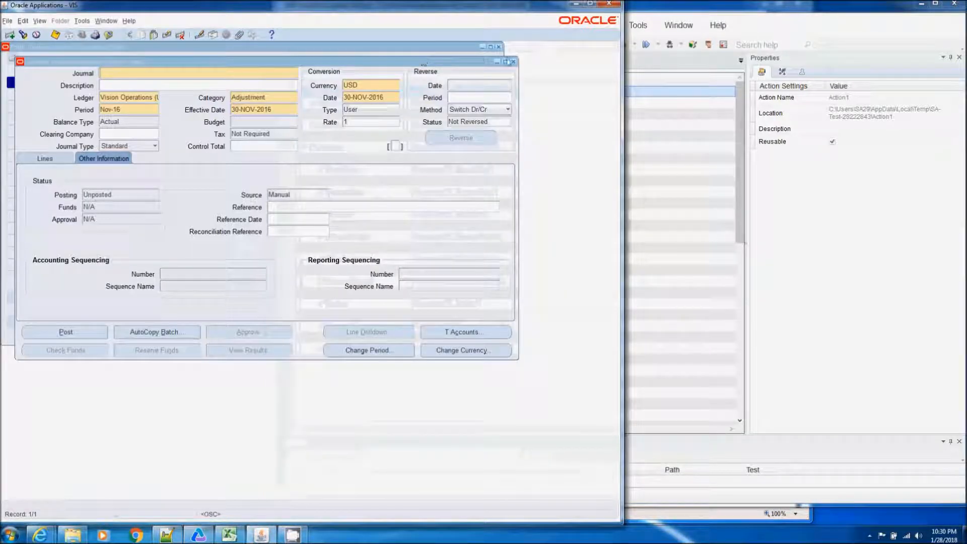
pyautogui.click(514, 62)
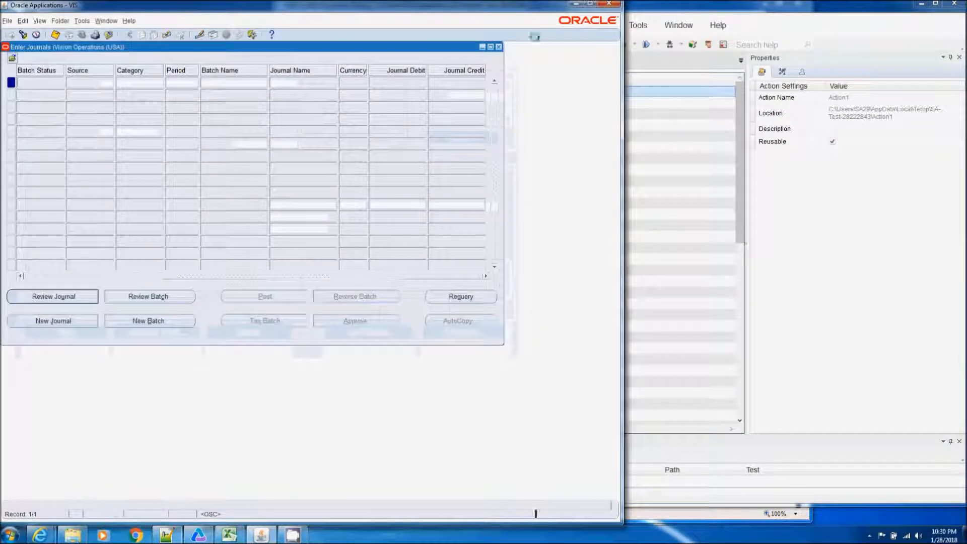
pyautogui.click(609, 4)
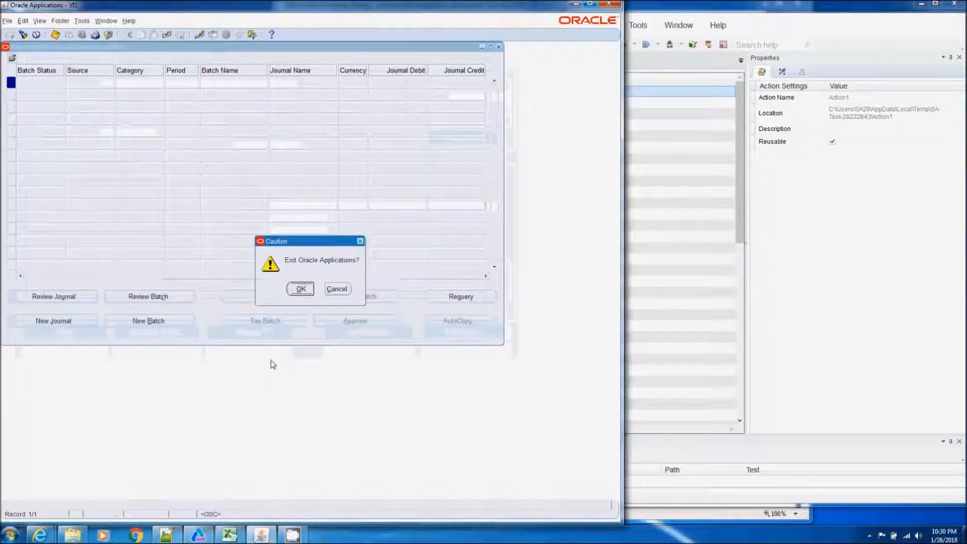
pyautogui.click(301, 289)
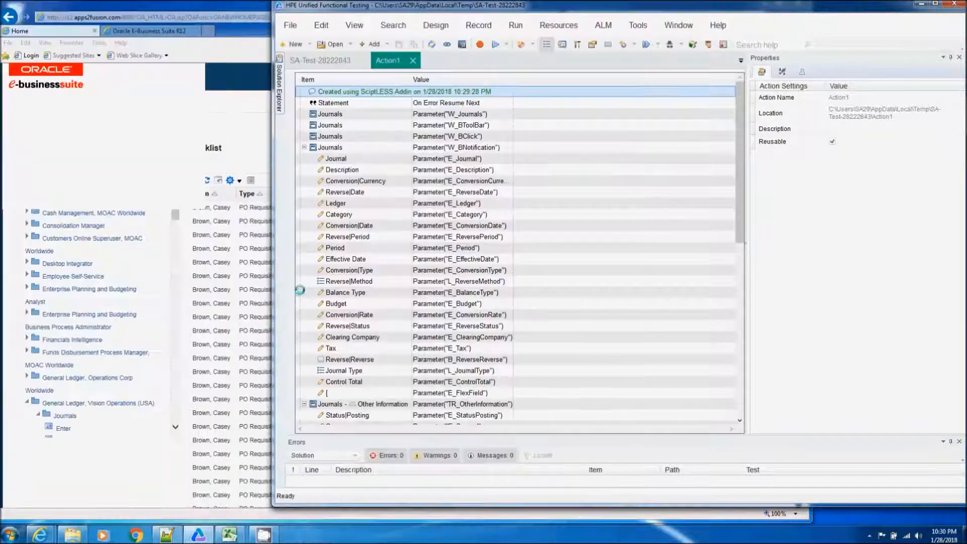
# Open the iProcurement home page from the E-Business Suite navigator and go to Non-Catalog Request.
pyautogui.moveTo(177, 219); pyautogui.dragTo(181, 343)
pyautogui.click(88, 307)
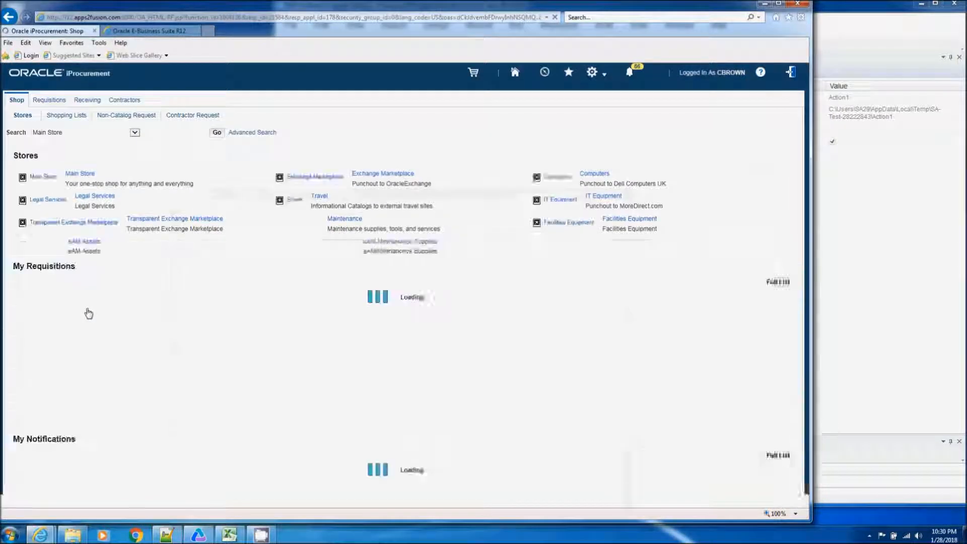
pyautogui.click(126, 115)
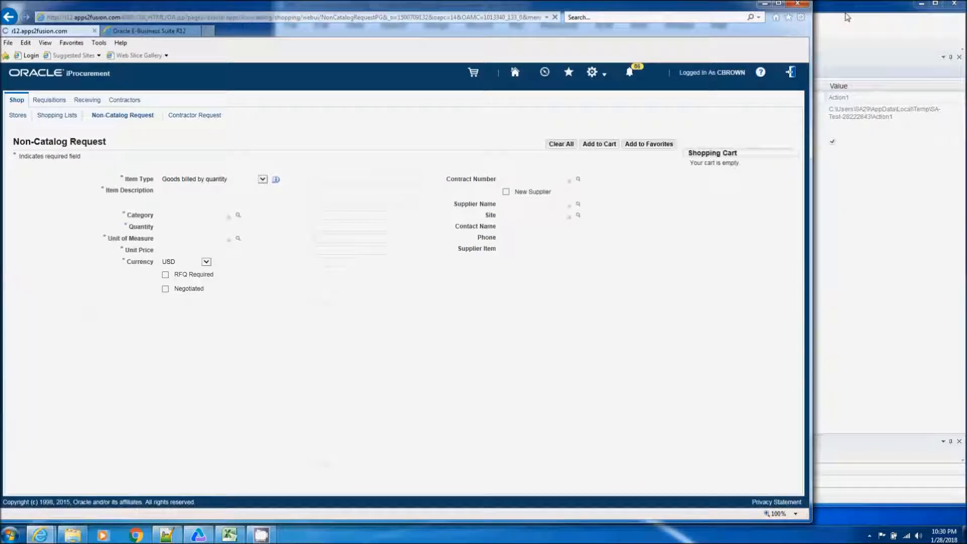
# Switch to Excel and create a new test with the ScriptLESS add-in.
pyautogui.click(230, 535)
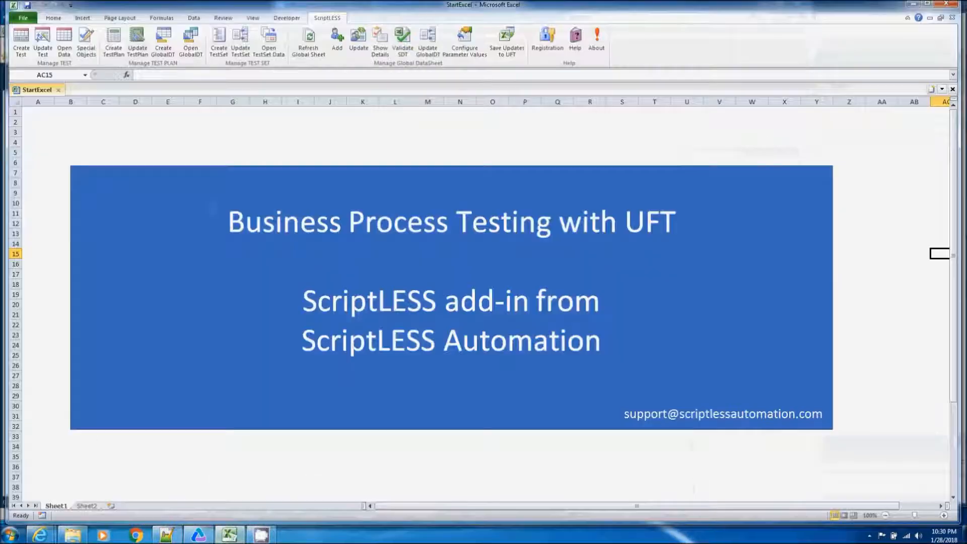
pyautogui.click(21, 43)
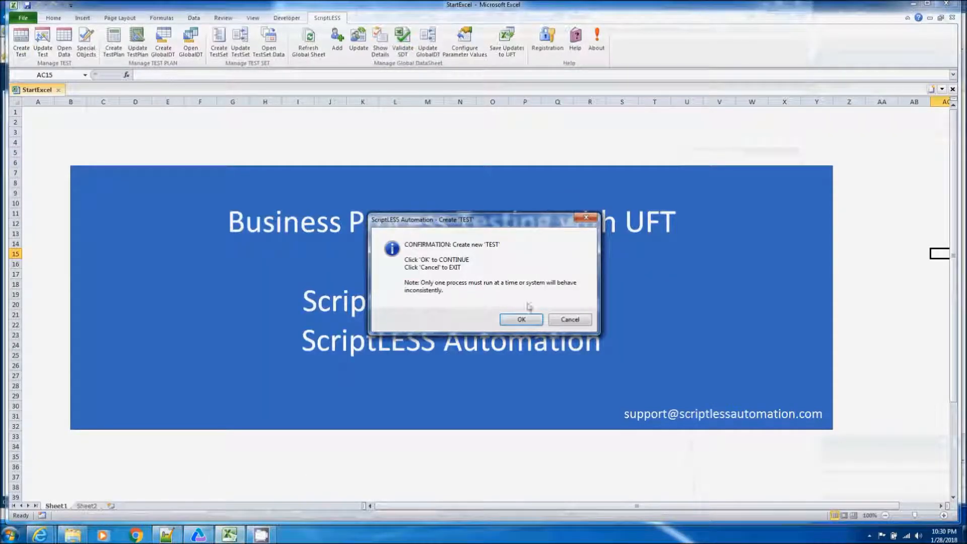
pyautogui.click(521, 319)
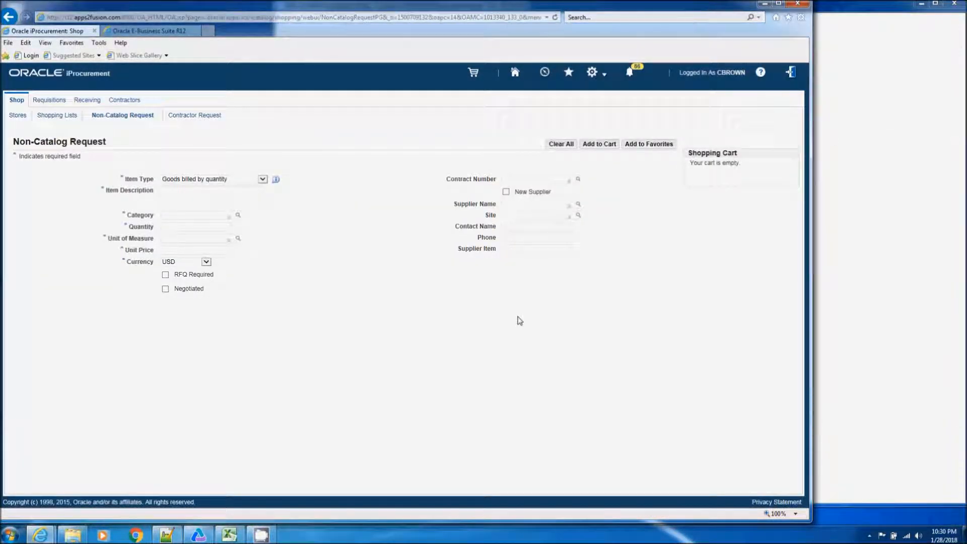
# In Unified Functional Testing, add the Oracle iProcurement: Shop page's objects to the object repository using the Selected object types filter.
pyautogui.click(852, 44)
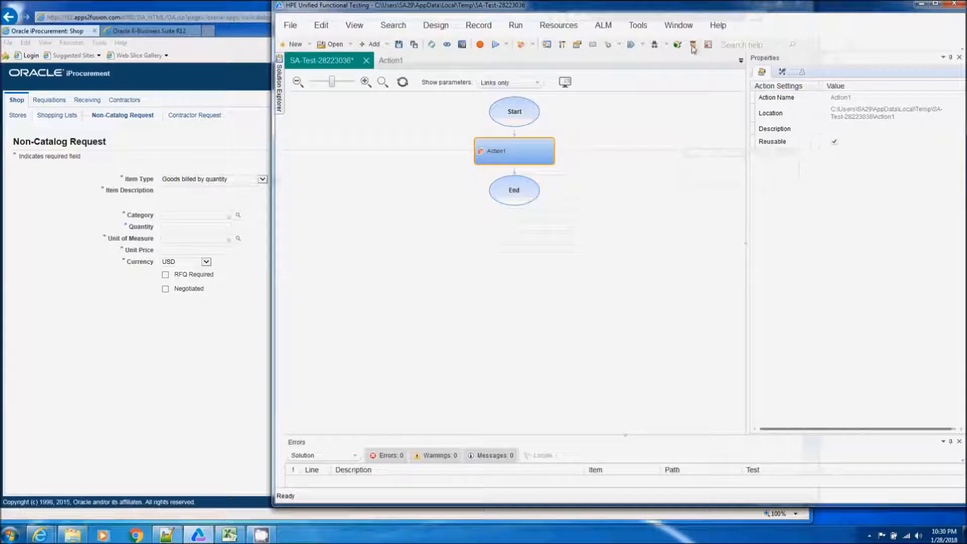
pyautogui.hotkey('ctrl', 'r')
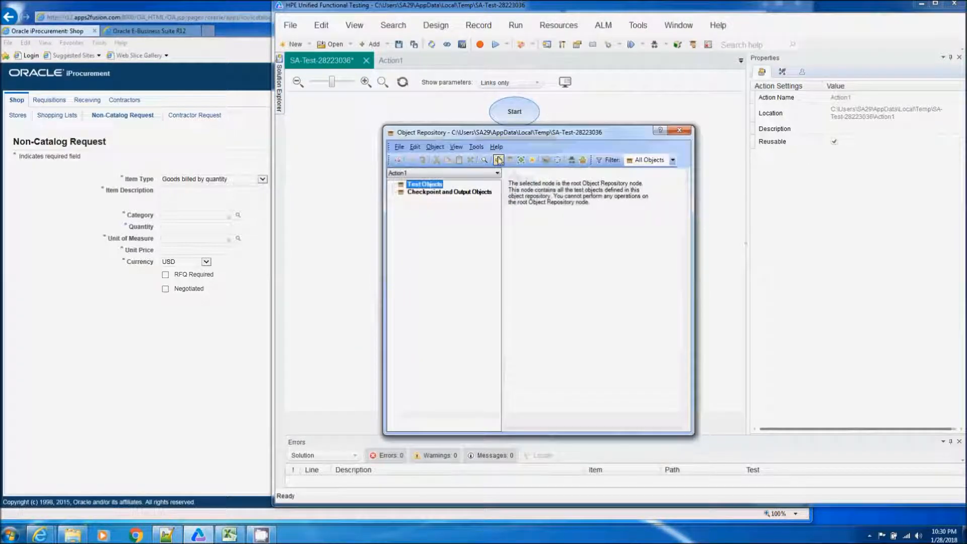
pyautogui.click(499, 158)
pyautogui.click(280, 244)
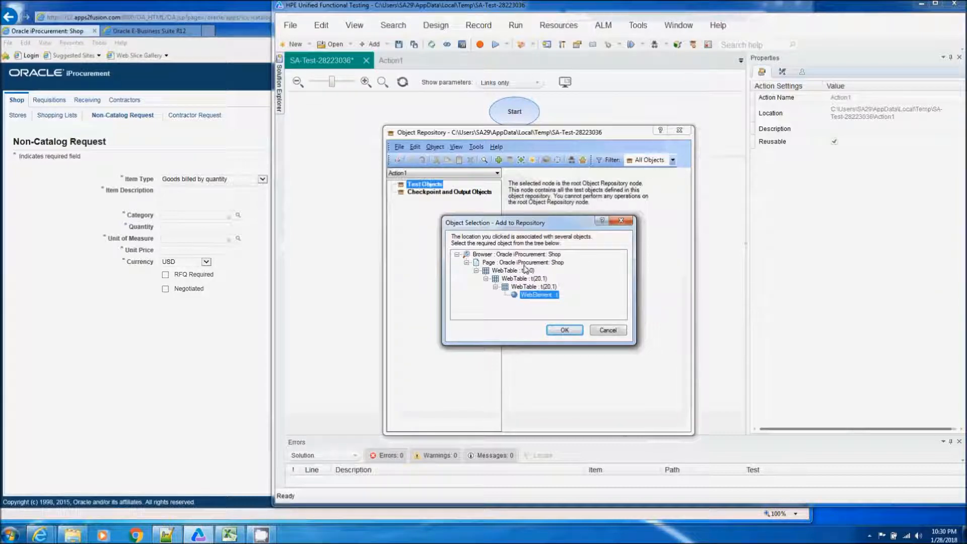
pyautogui.click(564, 330)
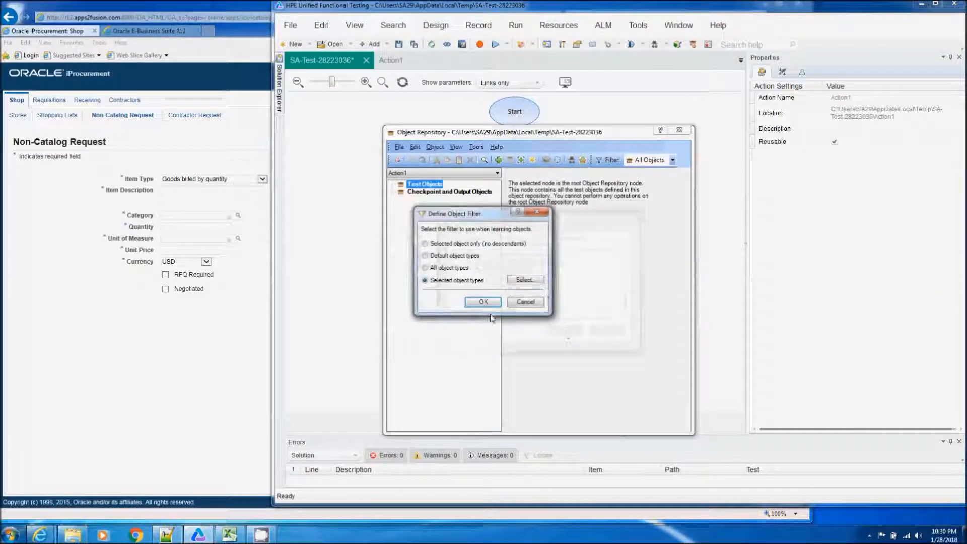
pyautogui.click(484, 302)
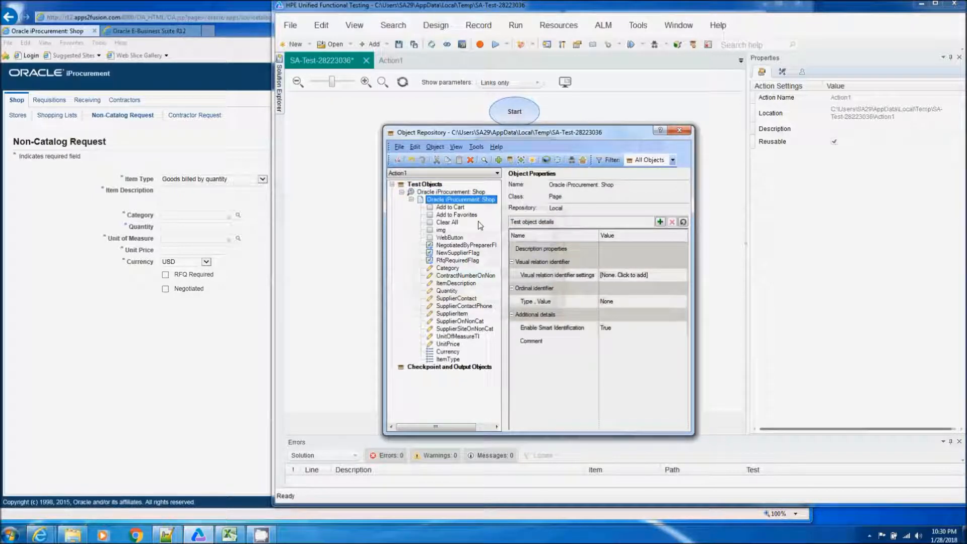
# Close the object repository, save the iProcurement test, and open Action1 to view its generated steps.
pyautogui.click(679, 130)
pyautogui.click(399, 45)
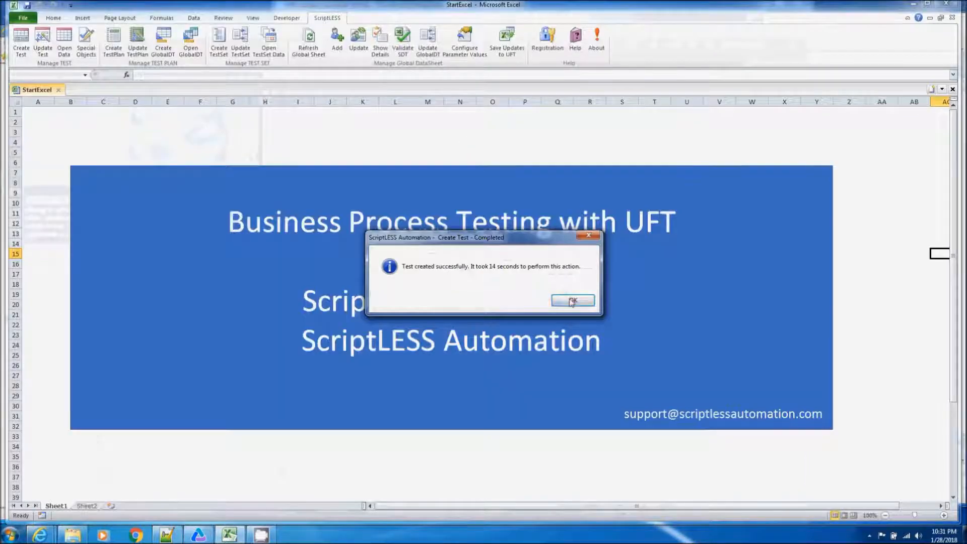
pyautogui.click(572, 300)
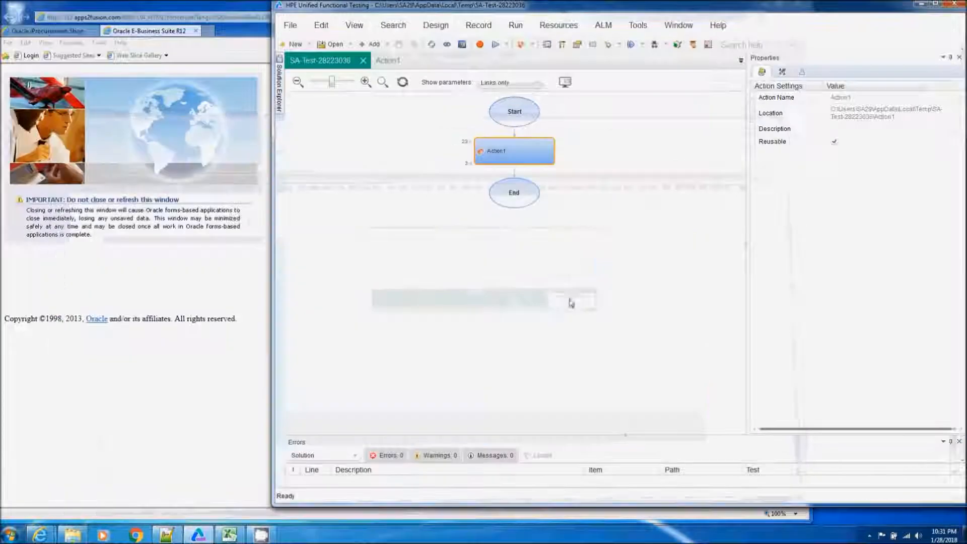
pyautogui.doubleClick(531, 146)
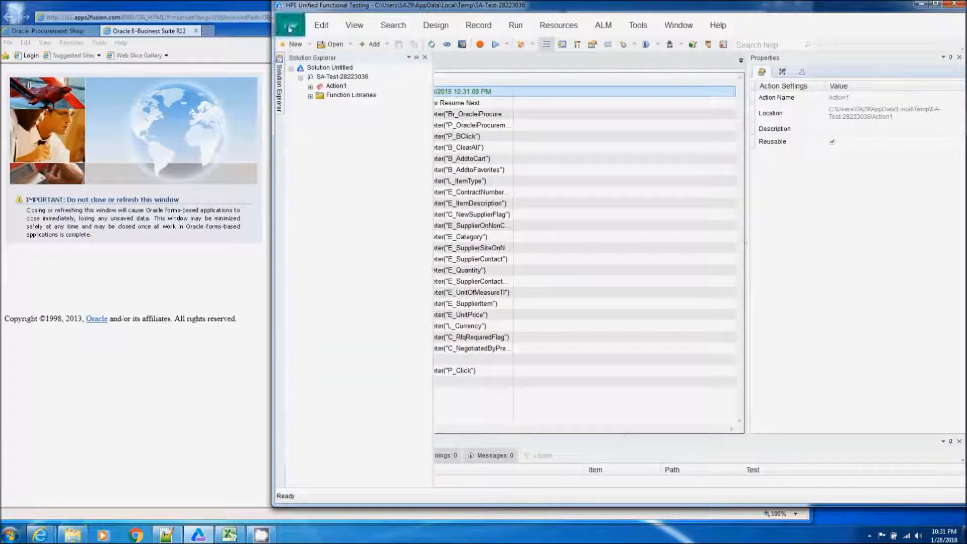
# Return to the E-Business Suite home page in the browser and open the Expense Reports page of iExpenses.
pyautogui.click(48, 31)
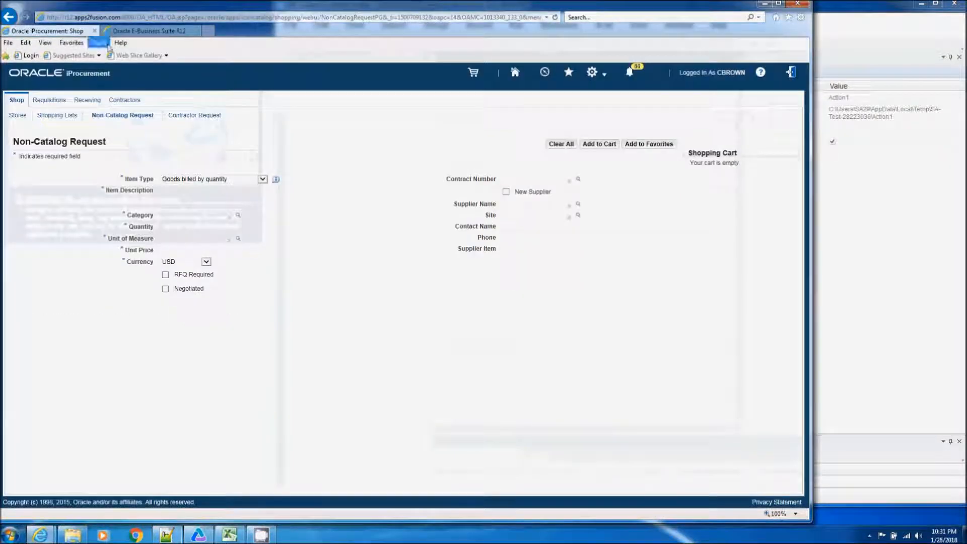
pyautogui.click(512, 73)
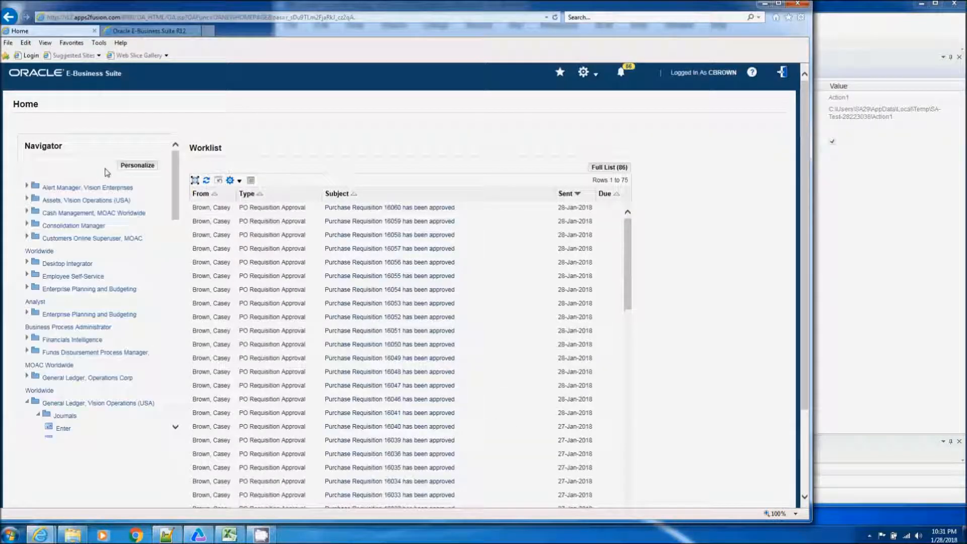
pyautogui.moveTo(171, 180); pyautogui.dragTo(180, 292)
pyautogui.scroll(-3, 180, 292)
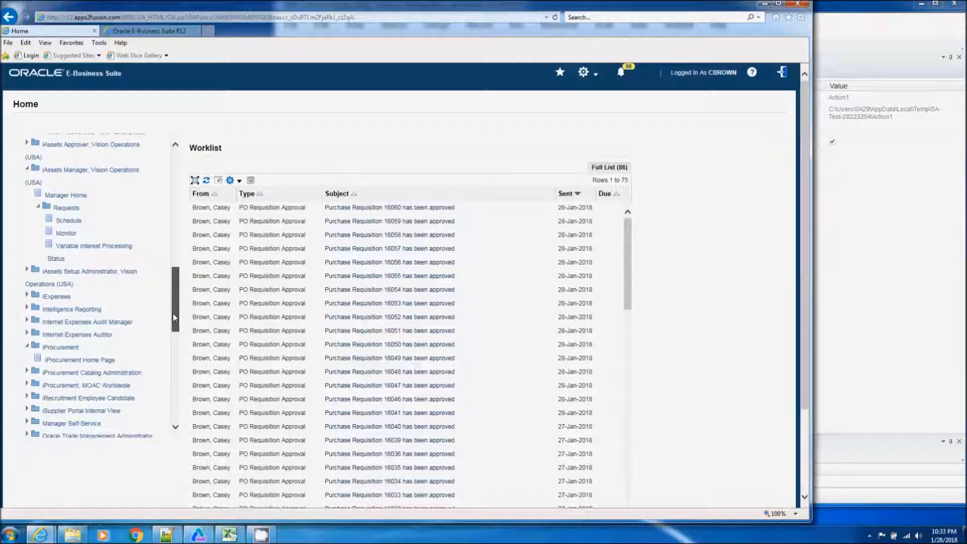
pyautogui.click(59, 296)
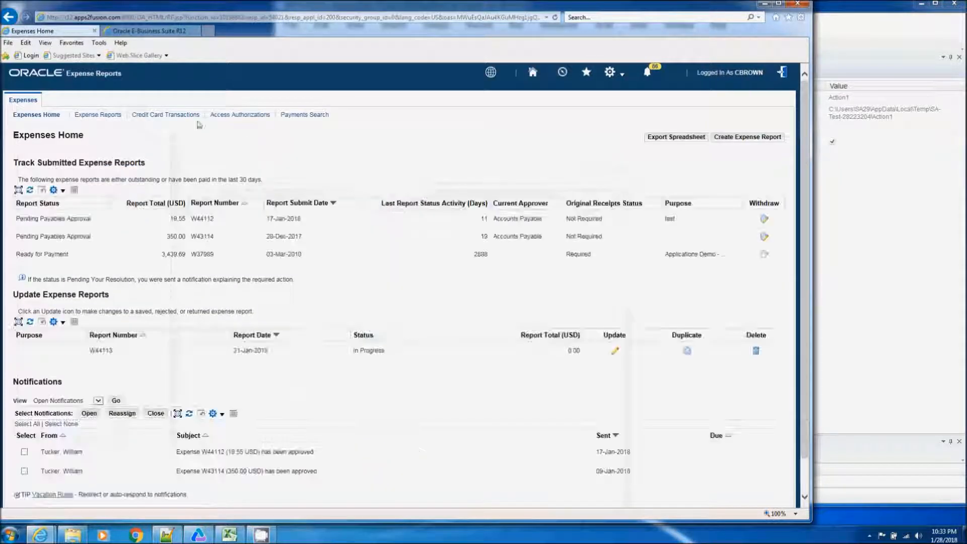
pyautogui.click(179, 116)
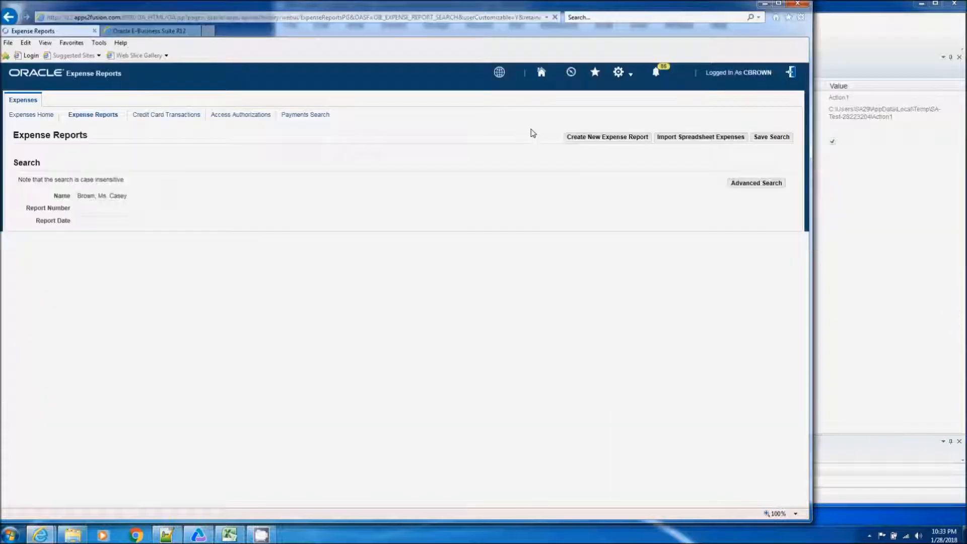
# Switch to Excel and create another new ScriptLESS test for the Expense Reports page.
pyautogui.click(619, 137)
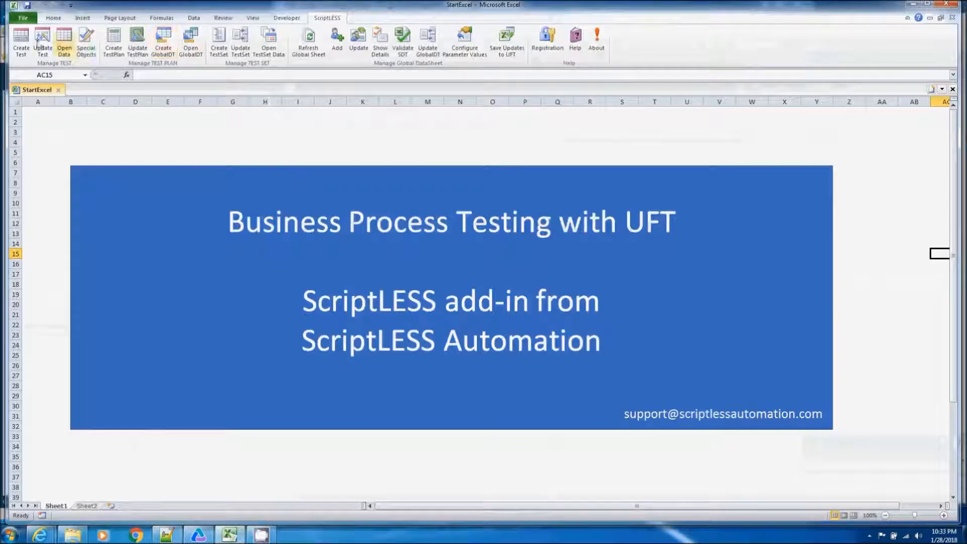
pyautogui.click(20, 42)
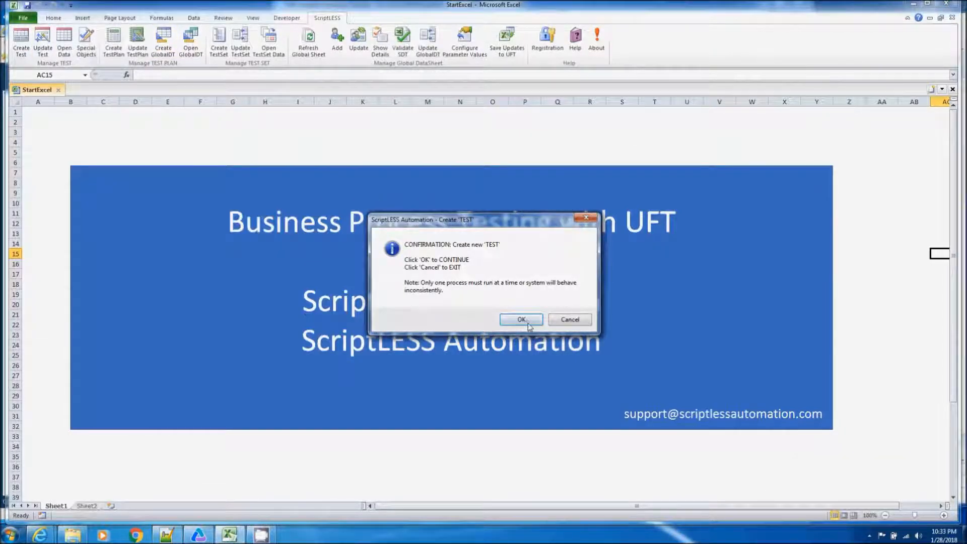
pyautogui.click(522, 319)
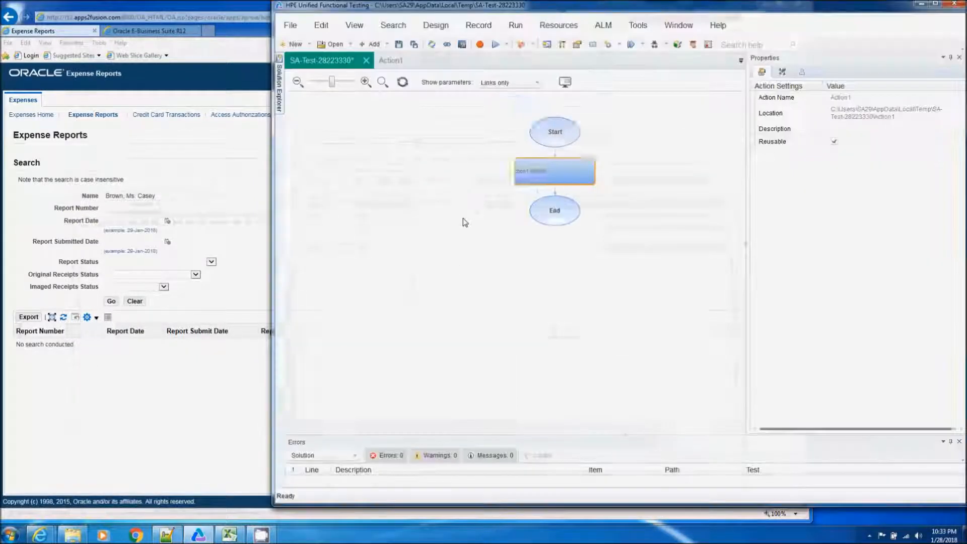
# Add the Expense Reports page's objects to the object repository using the Selected object types filter, and close the repository.
pyautogui.click(694, 45)
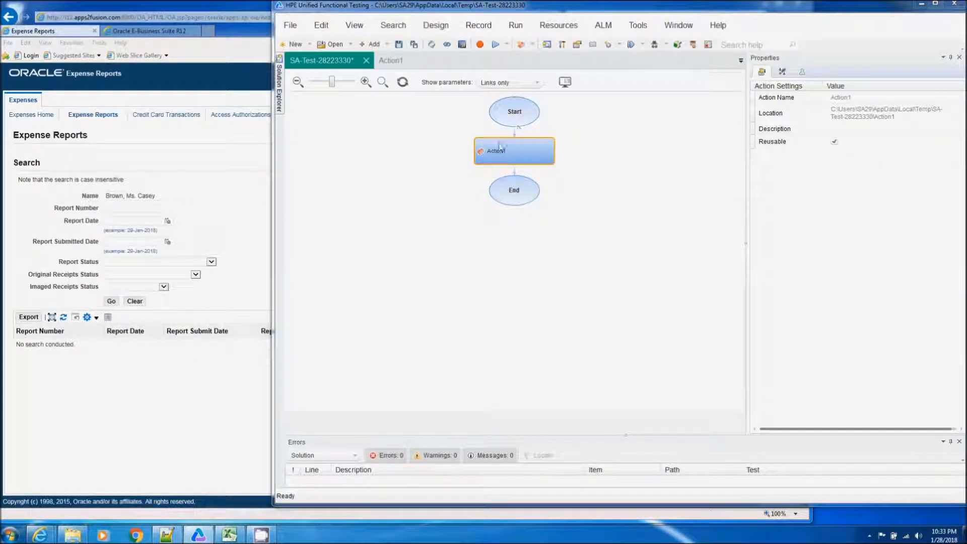
pyautogui.click(498, 159)
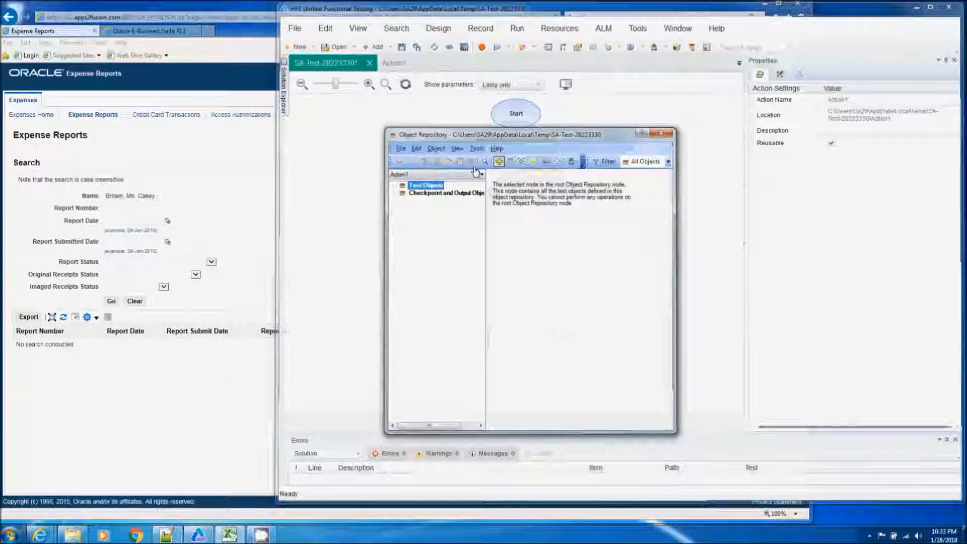
pyautogui.click(299, 242)
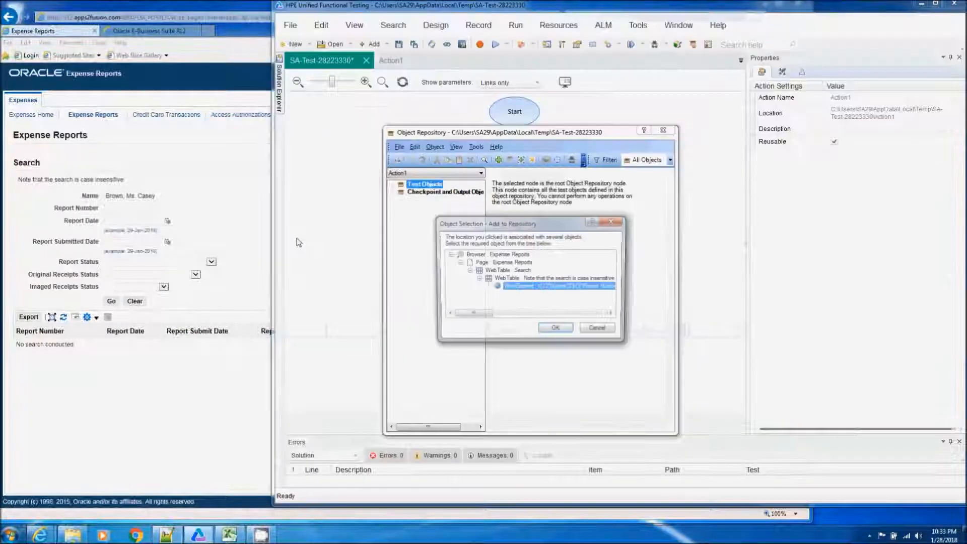
pyautogui.click(503, 263)
pyautogui.click(557, 330)
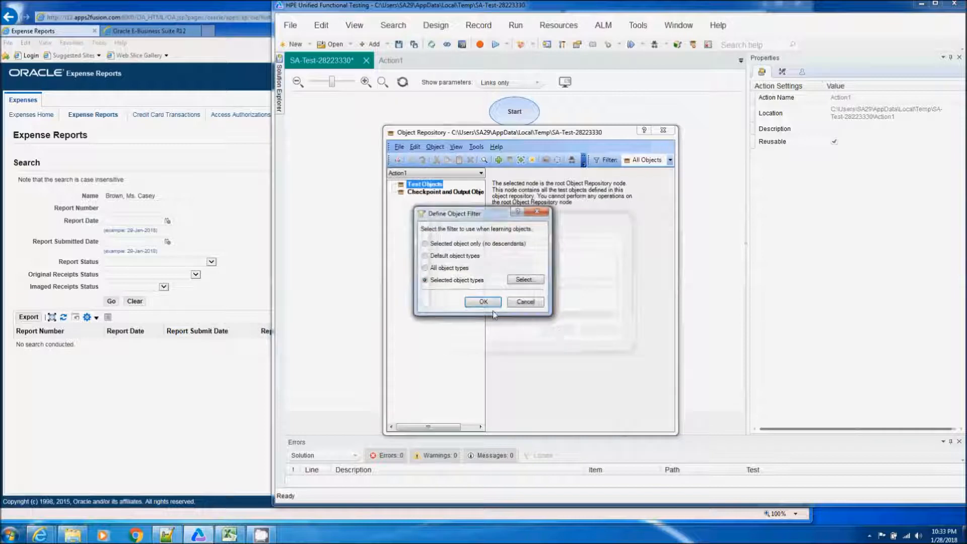
pyautogui.click(484, 302)
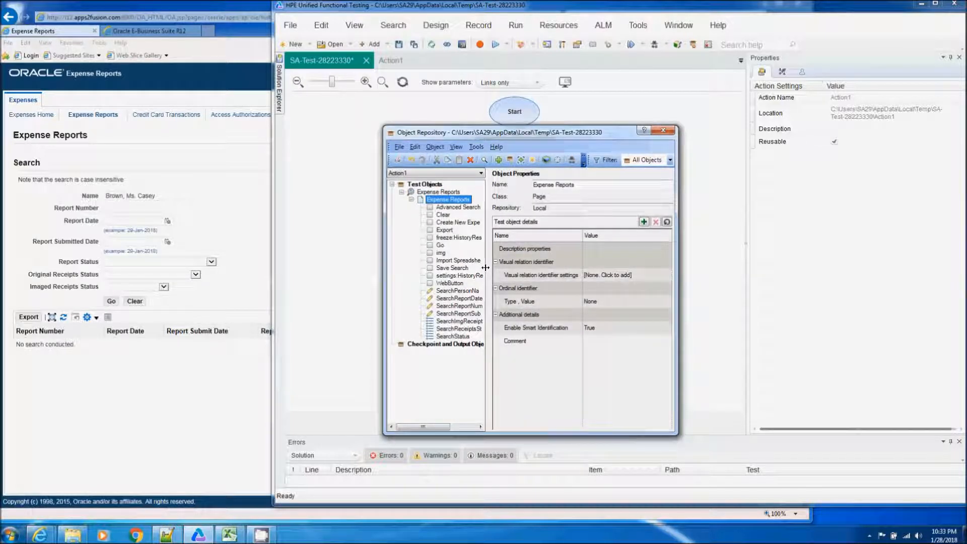
pyautogui.click(663, 130)
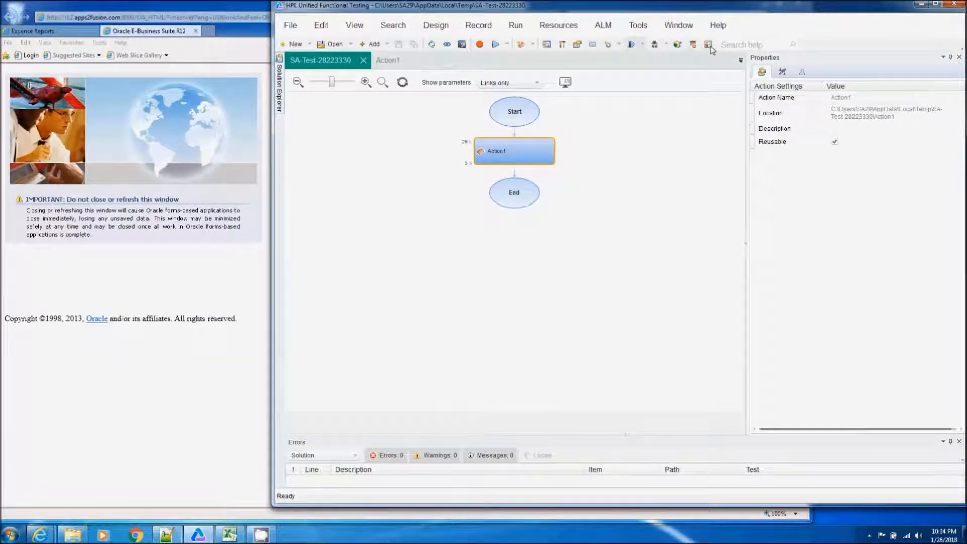
# Open Action1 to view its generated steps and return to the Expense Reports page in the browser for comparison.
pyautogui.click(709, 46)
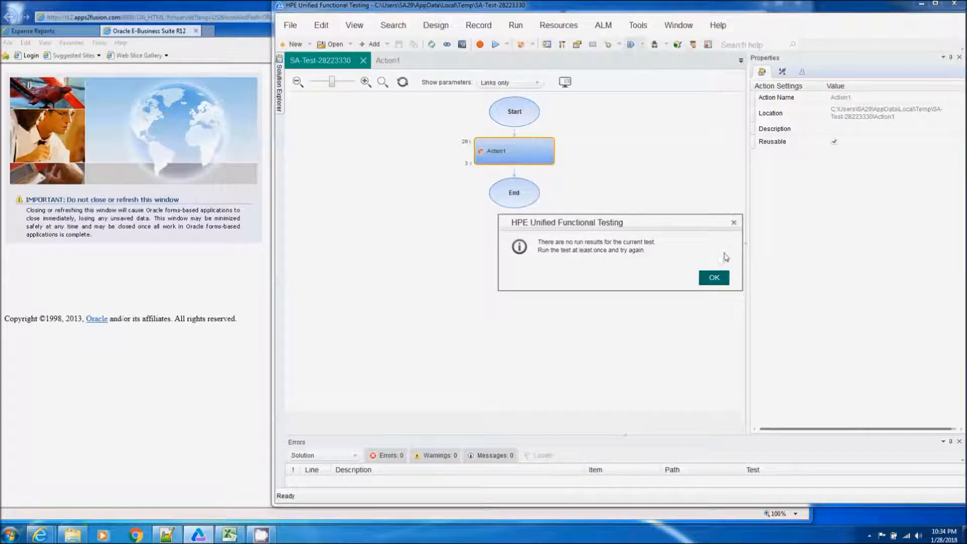
pyautogui.click(734, 222)
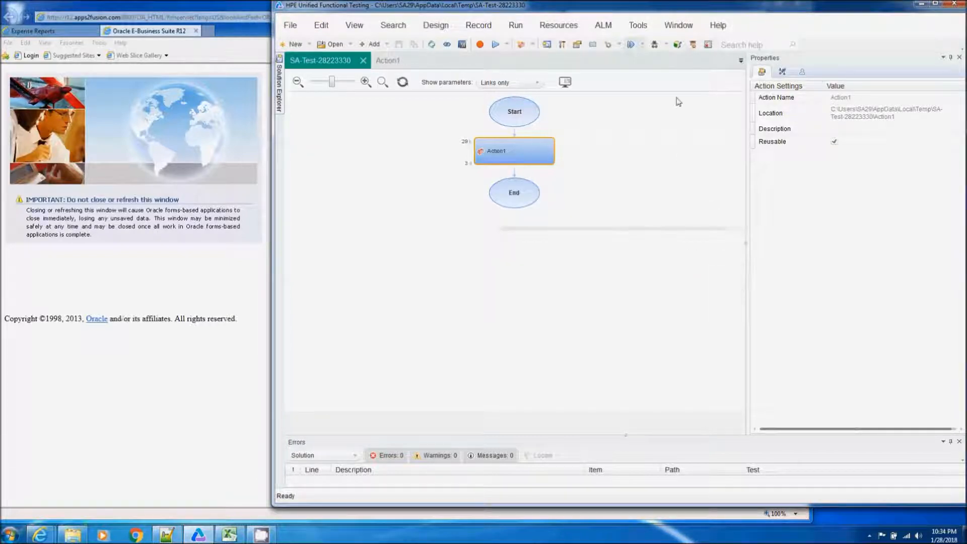
pyautogui.doubleClick(519, 161)
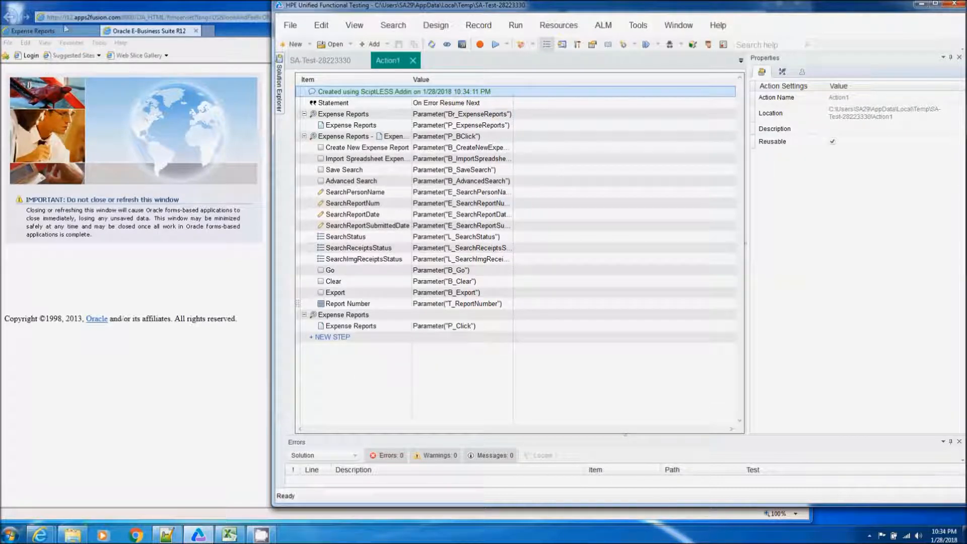
pyautogui.click(33, 31)
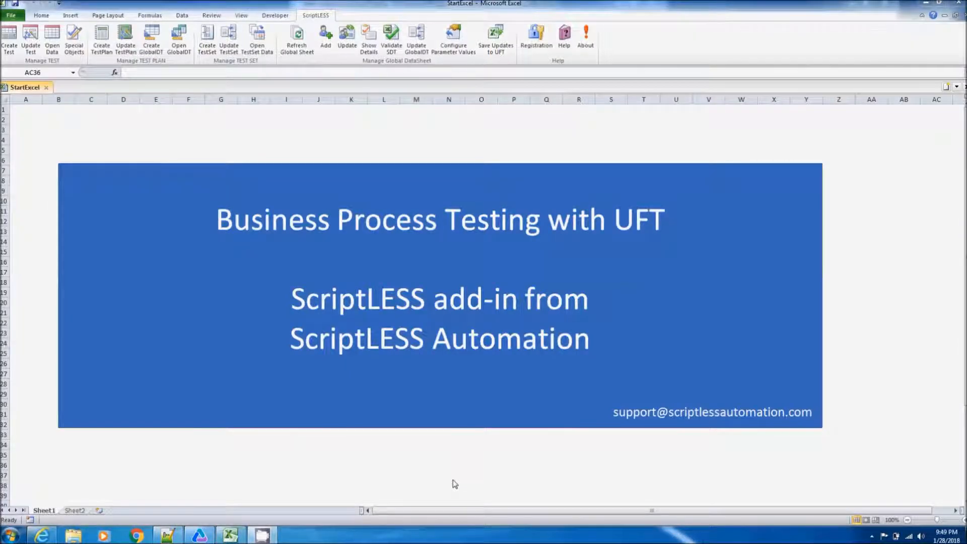
# Switch to Excel and create a new ScriptLESS test plan.
pyautogui.click(230, 536)
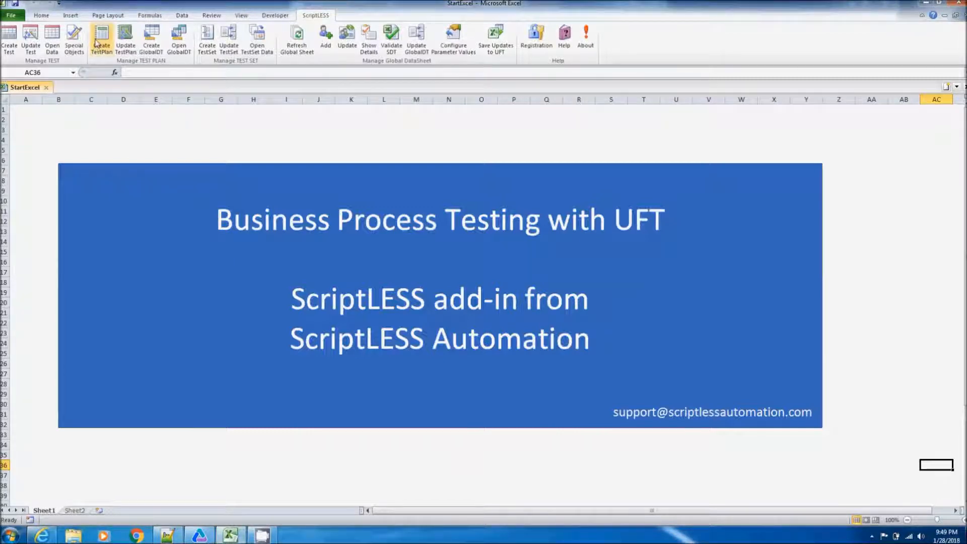
pyautogui.click(98, 44)
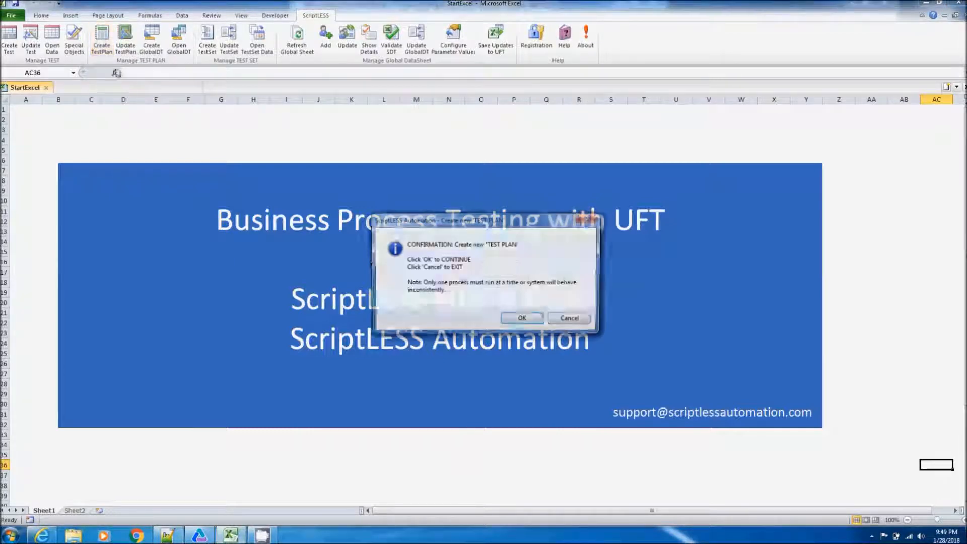
pyautogui.click(518, 323)
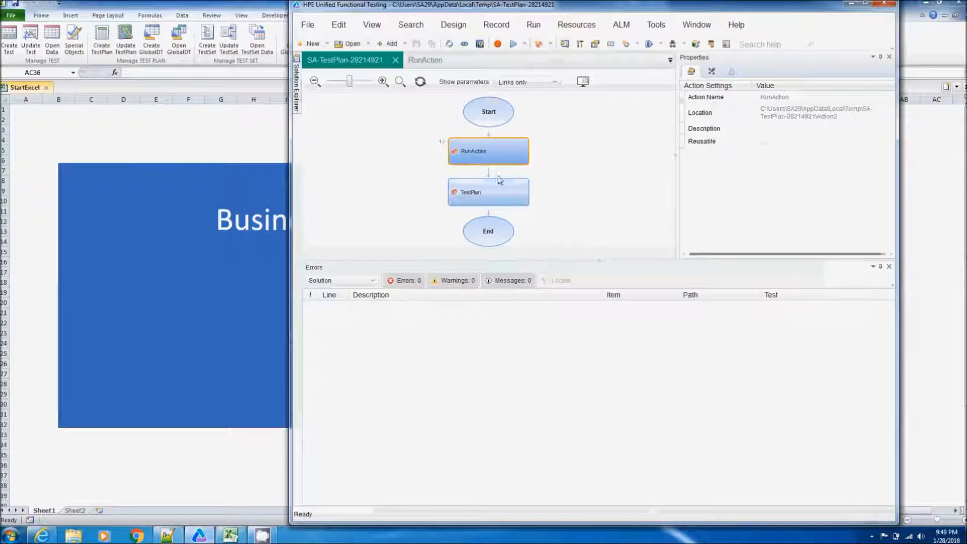
# Insert a call to the existing Action1 of iP_HomePage, from C:\SADemo\Tests\OracleWeb\iProcurement, into the TestPlan action.
pyautogui.rightClick(499, 188)
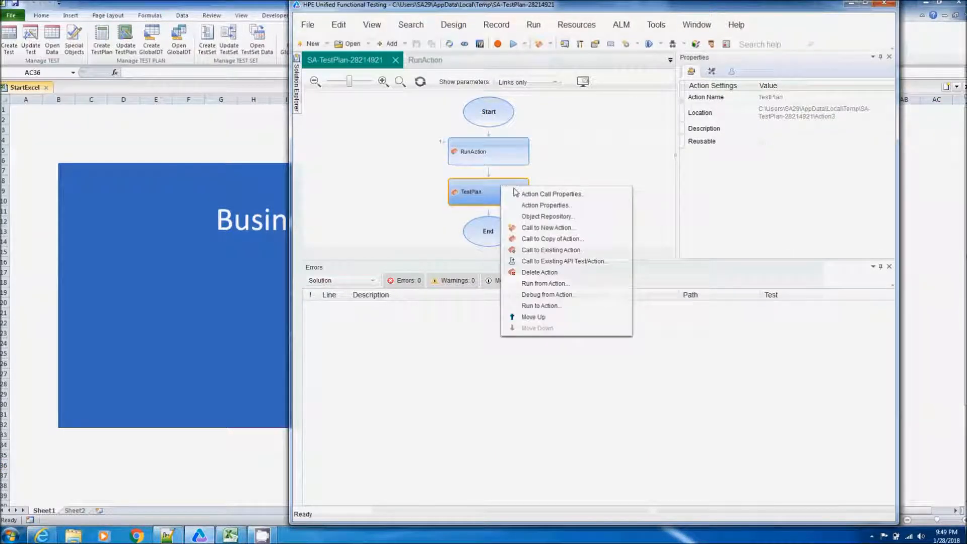
pyautogui.click(551, 250)
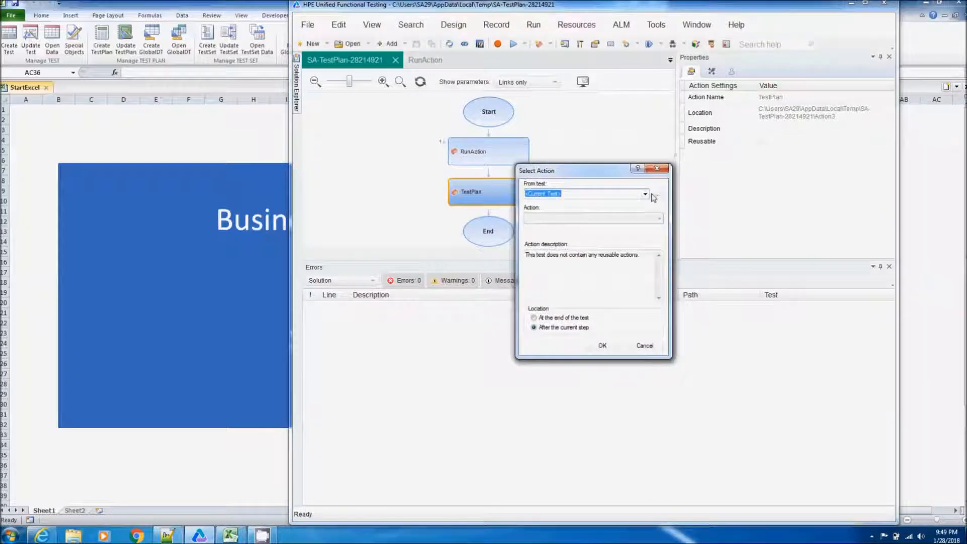
pyautogui.click(657, 195)
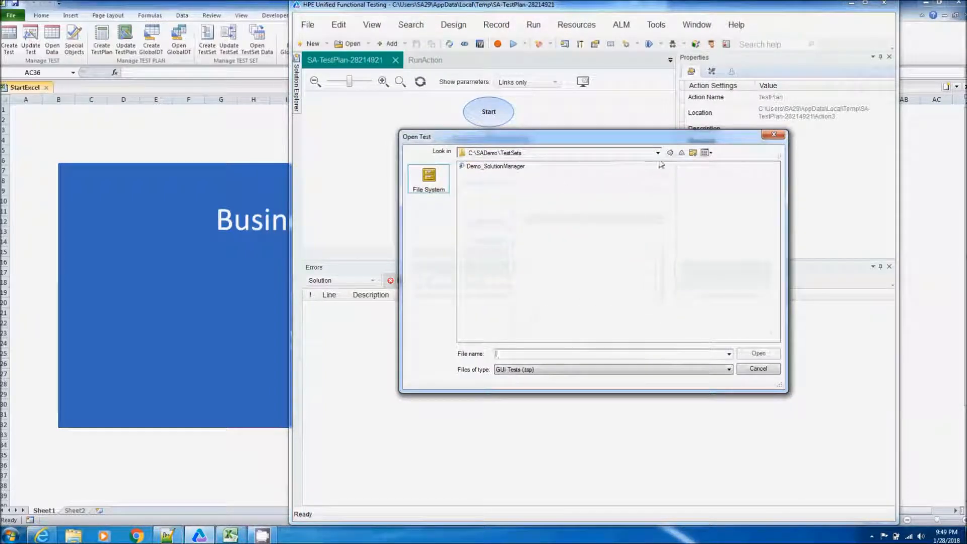
pyautogui.click(682, 153)
pyautogui.doubleClick(474, 184)
pyautogui.doubleClick(493, 193)
pyautogui.click(491, 167)
pyautogui.click(493, 167)
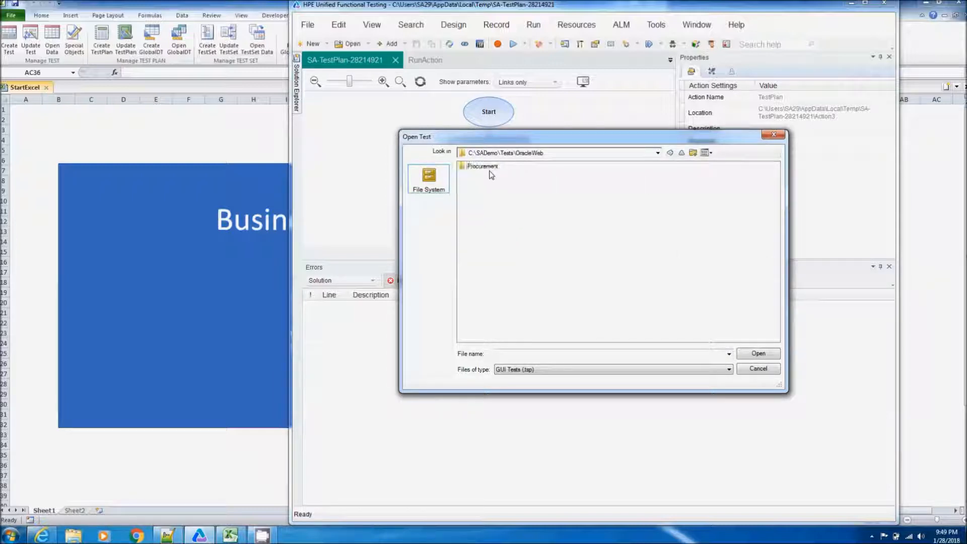
pyautogui.doubleClick(491, 168)
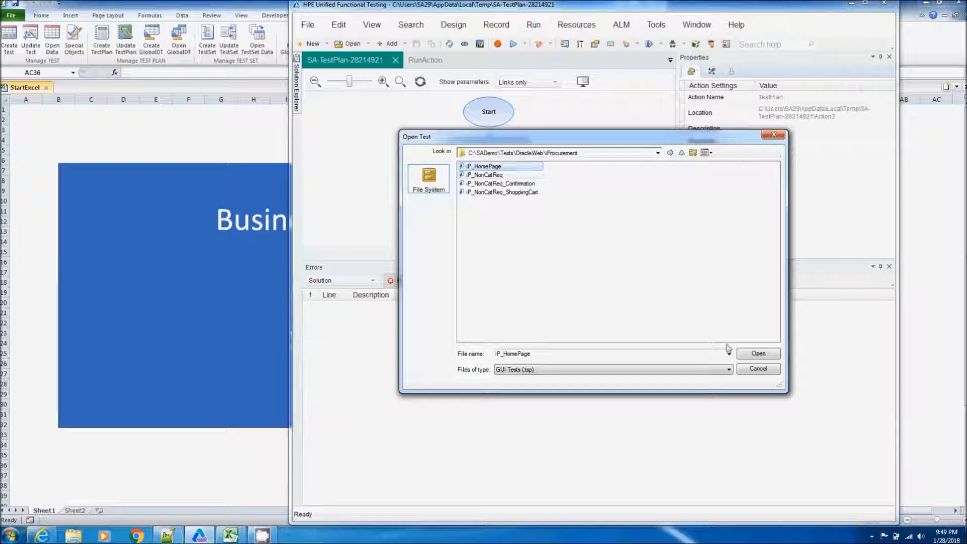
pyautogui.click(758, 355)
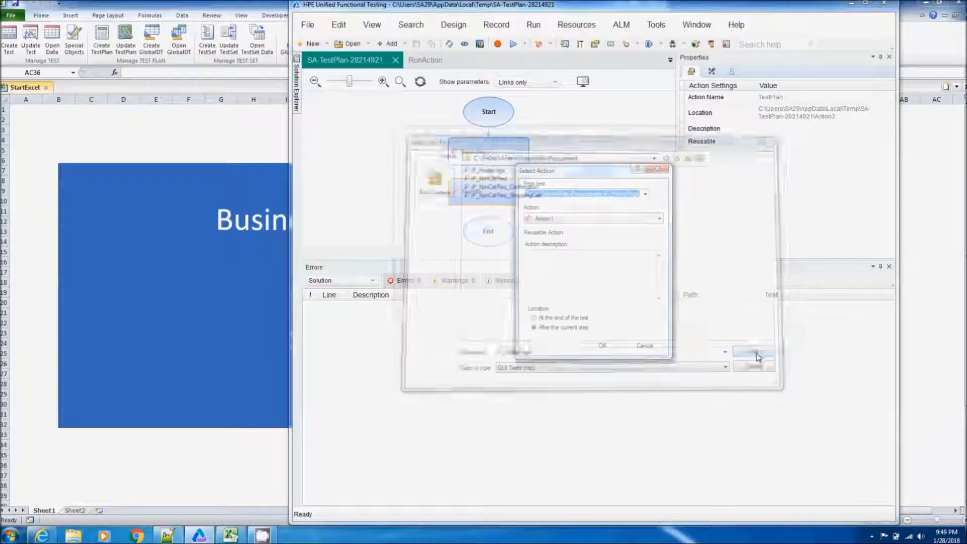
pyautogui.click(617, 347)
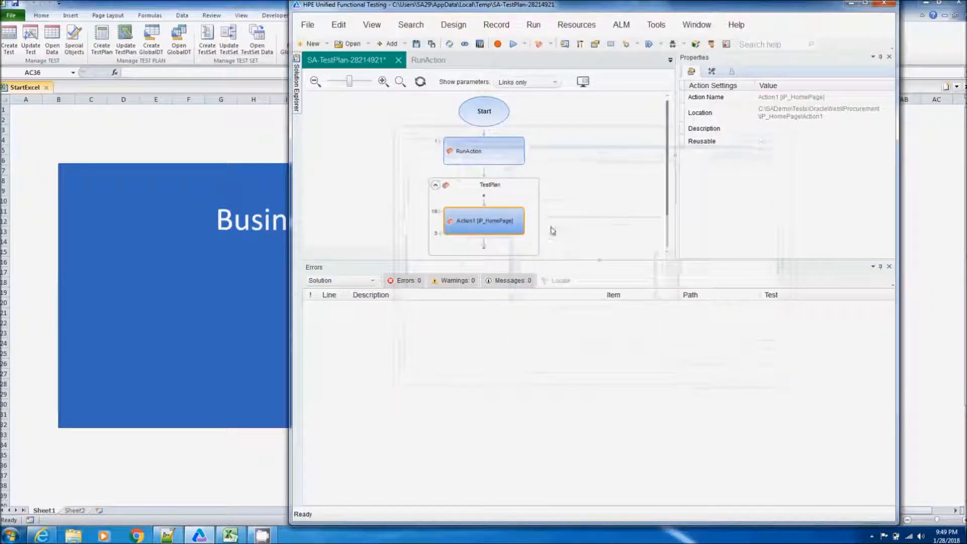
# Insert a call to the existing Action1 of the iP_NonCatReq test into the TestPlan action.
pyautogui.rightClick(520, 193)
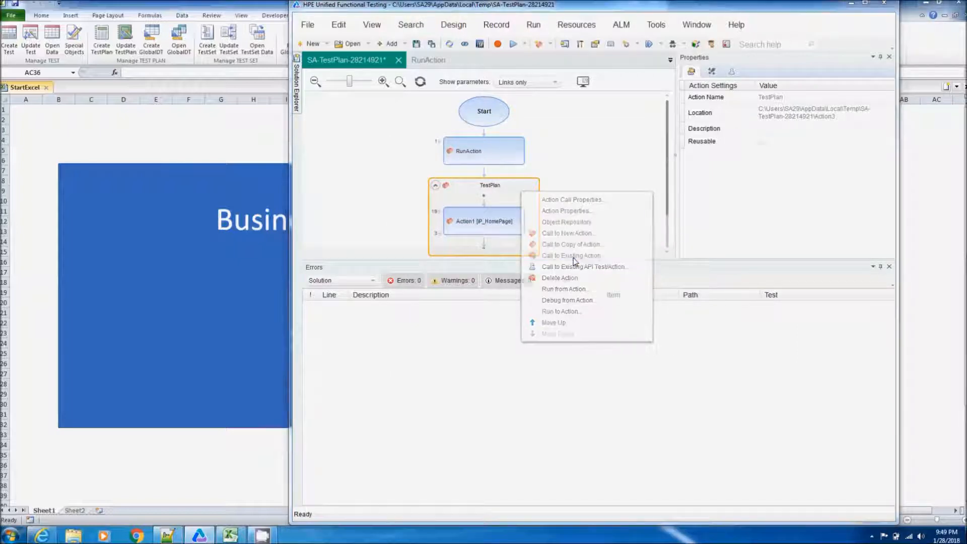
pyautogui.click(575, 256)
pyautogui.click(658, 196)
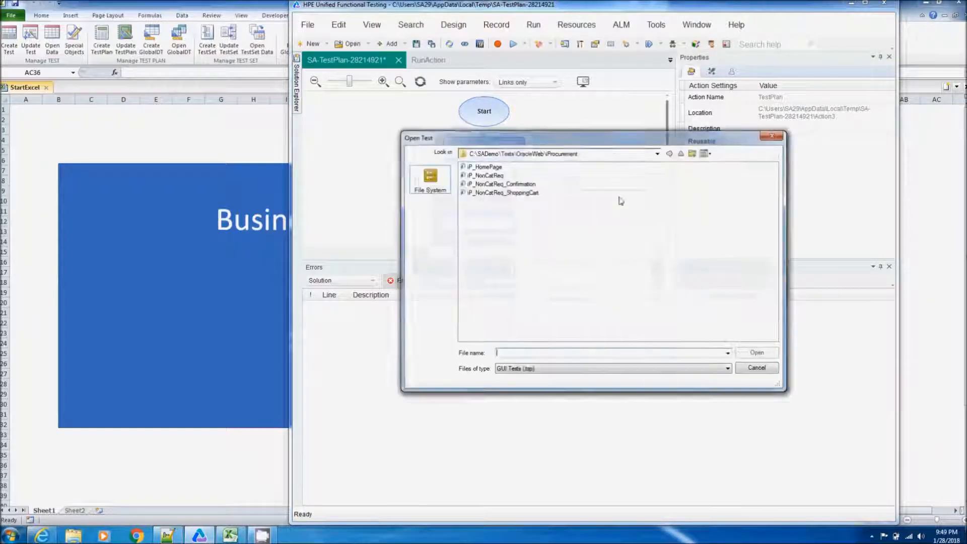
pyautogui.click(488, 175)
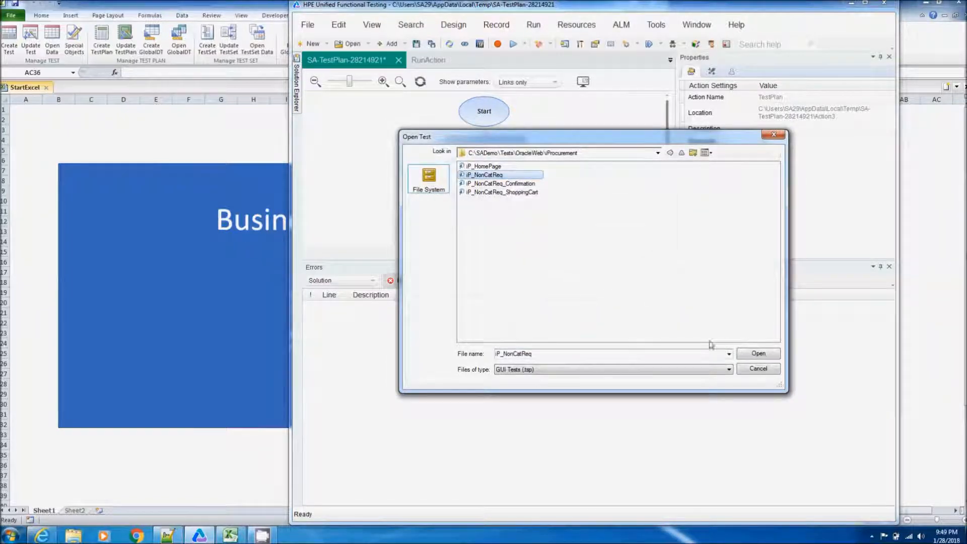
pyautogui.click(757, 354)
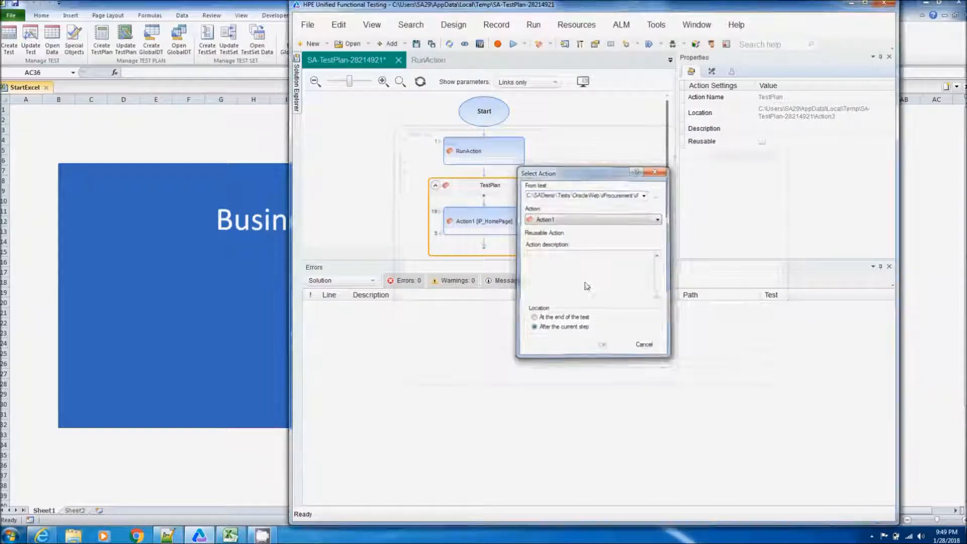
pyautogui.press('Return')
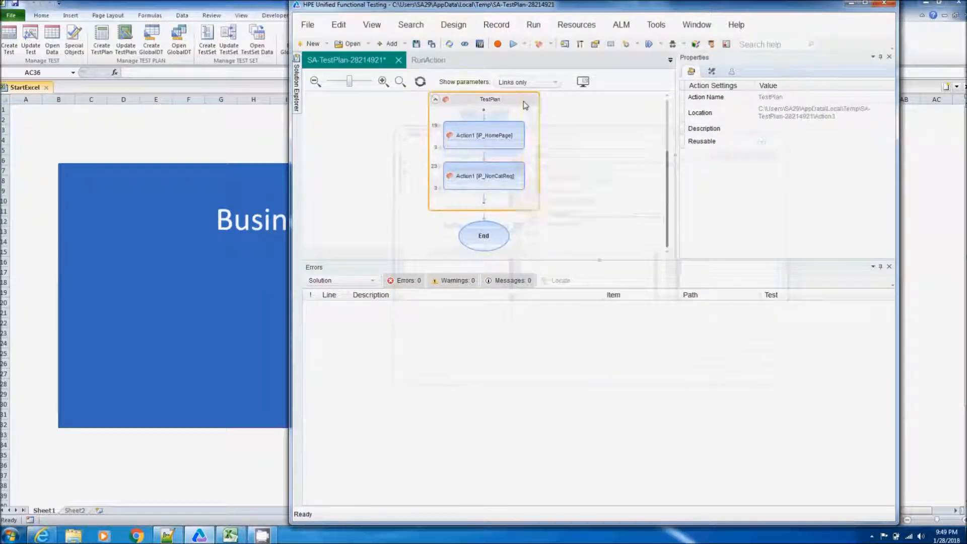
# Insert a call to the existing Action1 of the iP_NonCatReq_ShoppingCart test into the TestPlan action.
pyautogui.rightClick(525, 105)
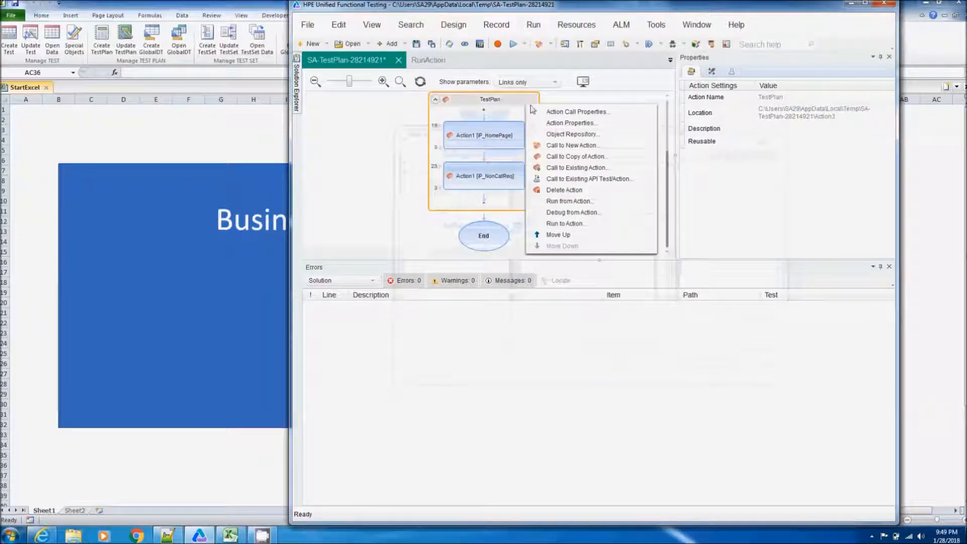
pyautogui.click(601, 168)
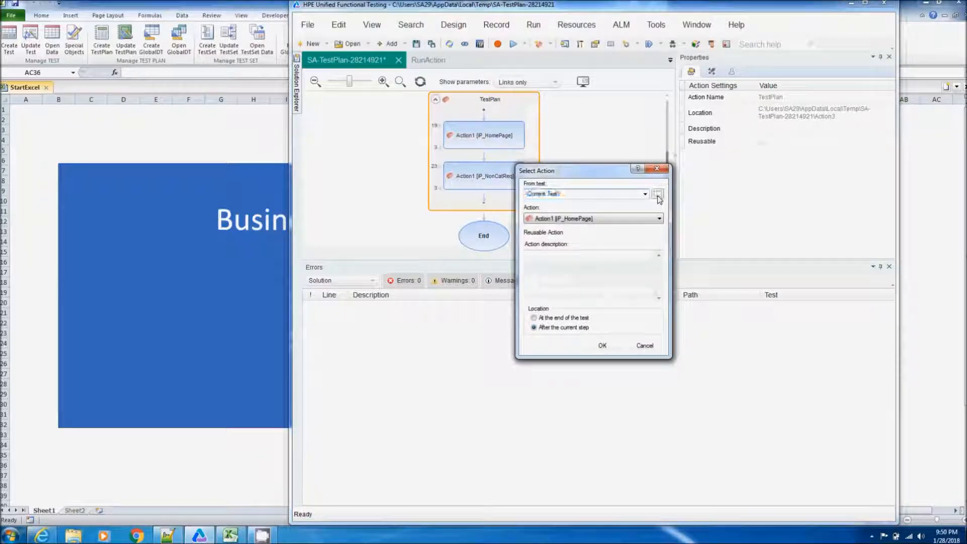
pyautogui.click(658, 195)
pyautogui.click(521, 194)
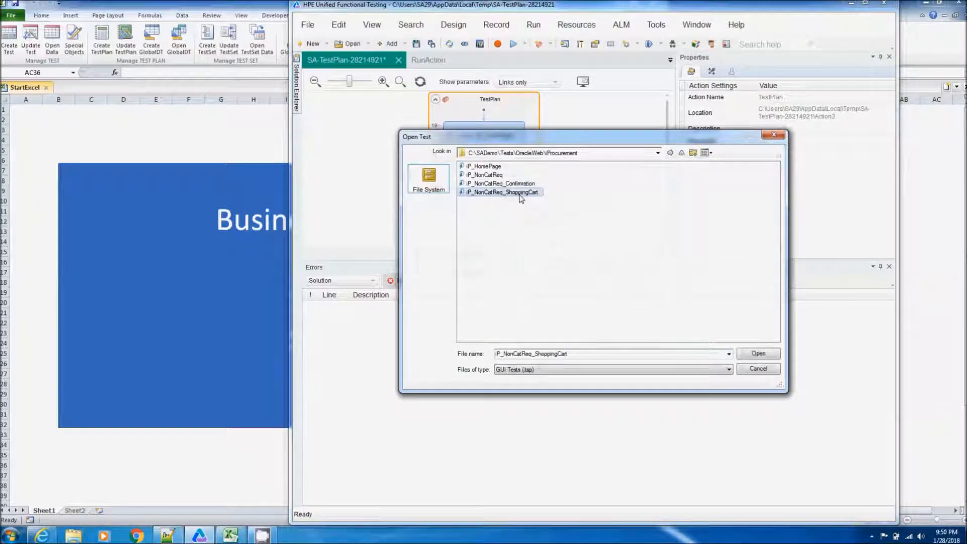
pyautogui.click(748, 355)
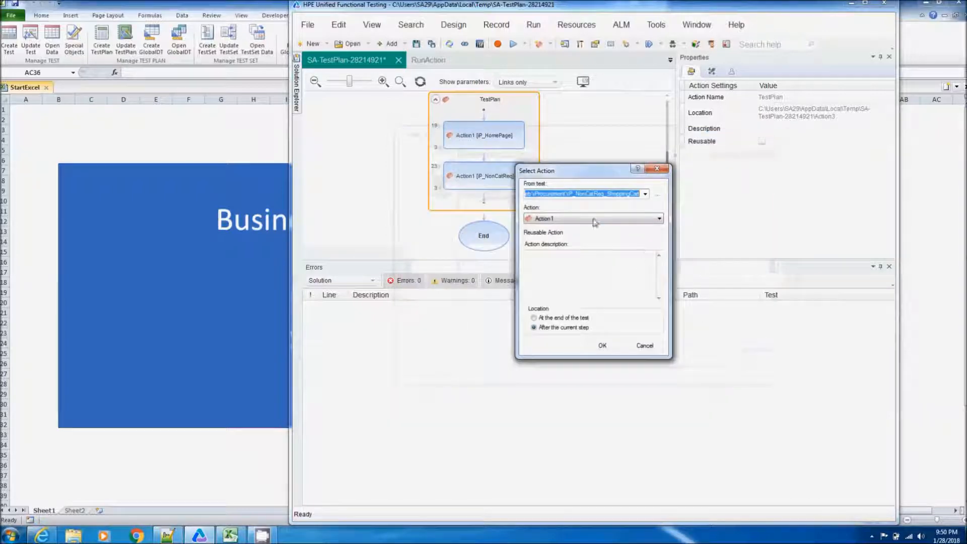
pyautogui.click(605, 345)
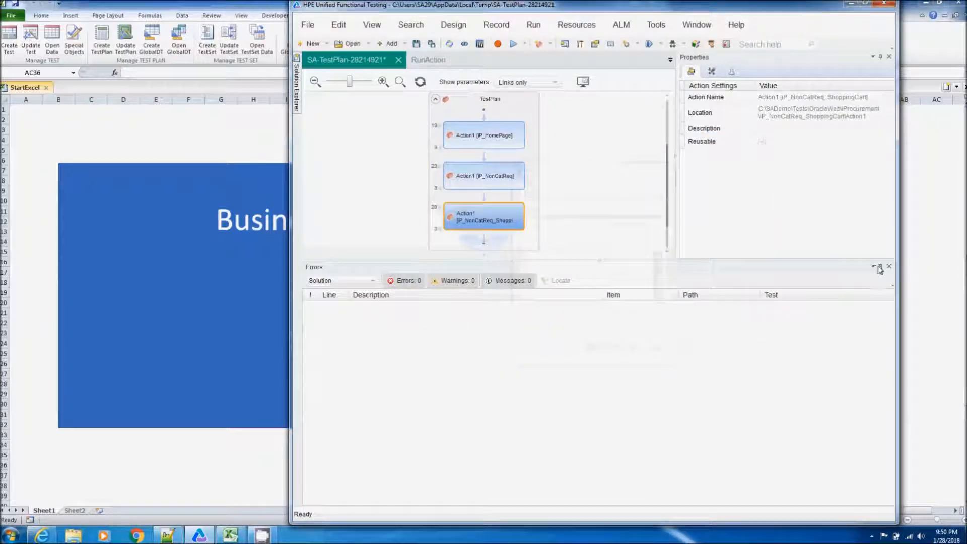
# Insert a call to the existing Action1 of the iP_NonCatReq_Confirmation test into the TestPlan action.
pyautogui.rightClick(531, 190)
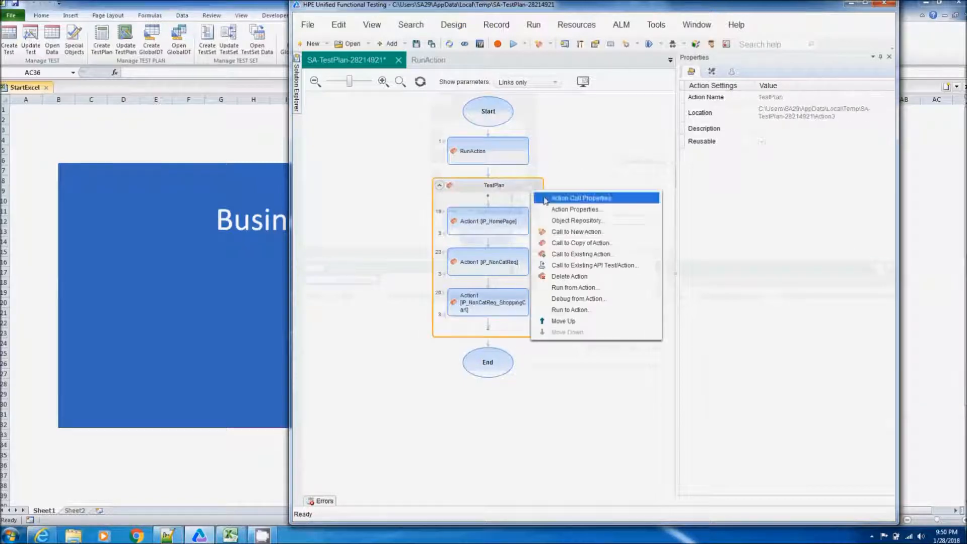
pyautogui.click(608, 255)
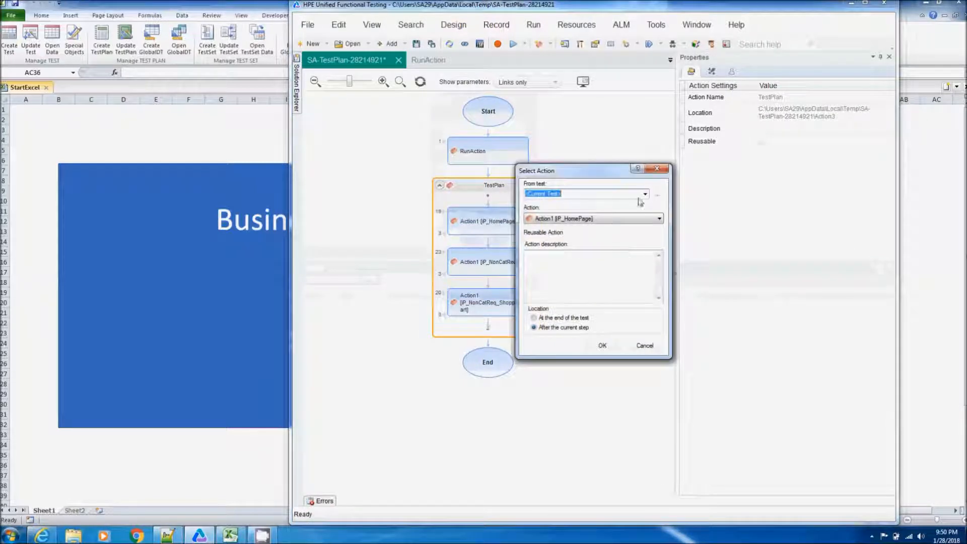
pyautogui.click(662, 196)
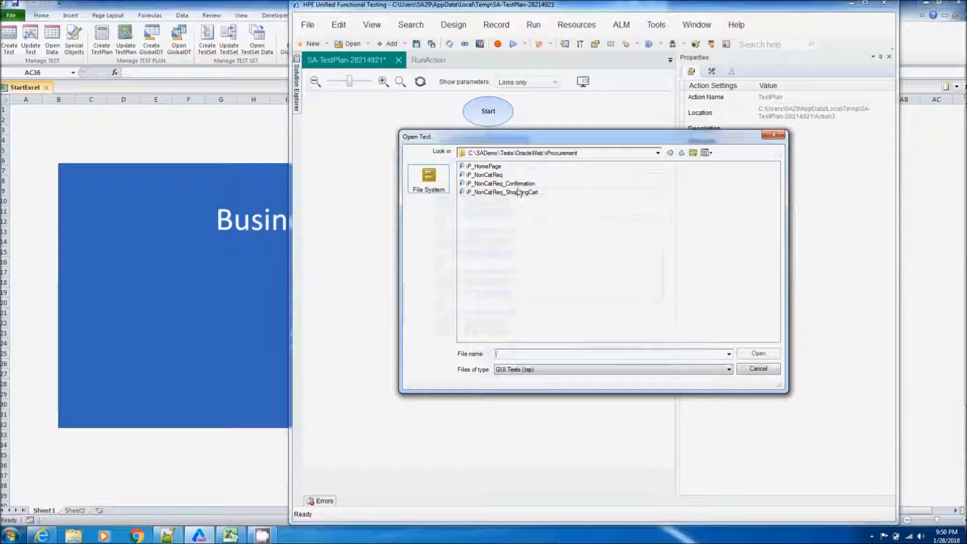
pyautogui.click(501, 184)
pyautogui.click(758, 353)
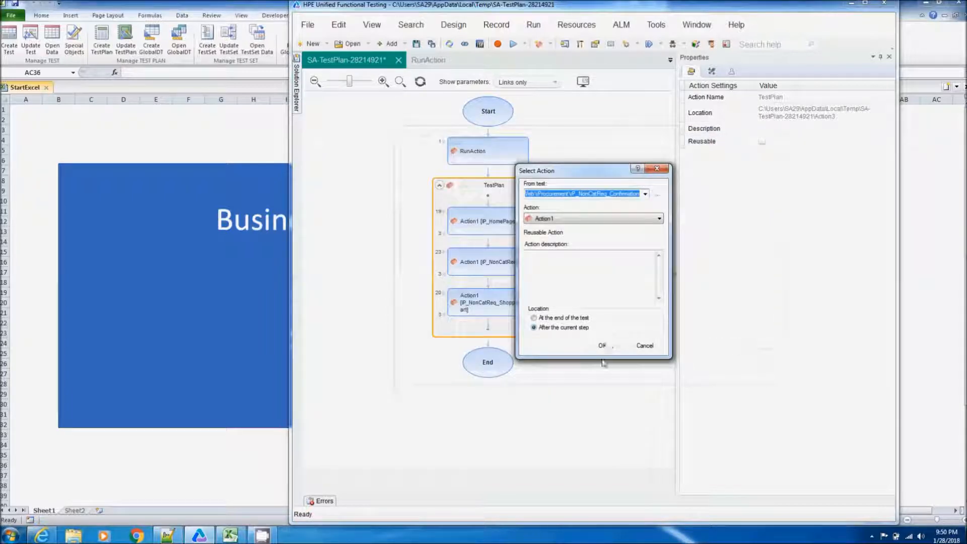
pyautogui.click(608, 351)
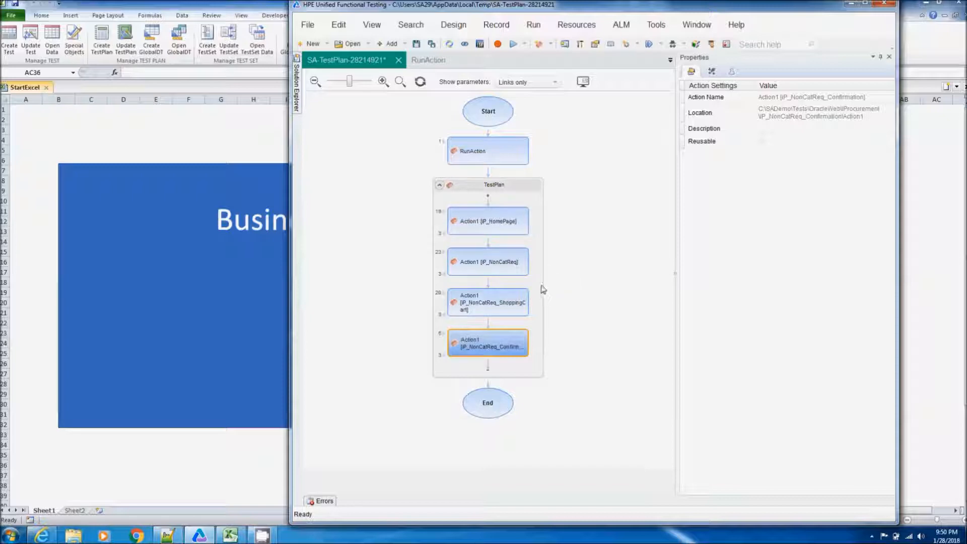
# Save the test plan, switch to Excel and create the global data table for the open test plan.
pyautogui.click(417, 44)
pyautogui.click(261, 131)
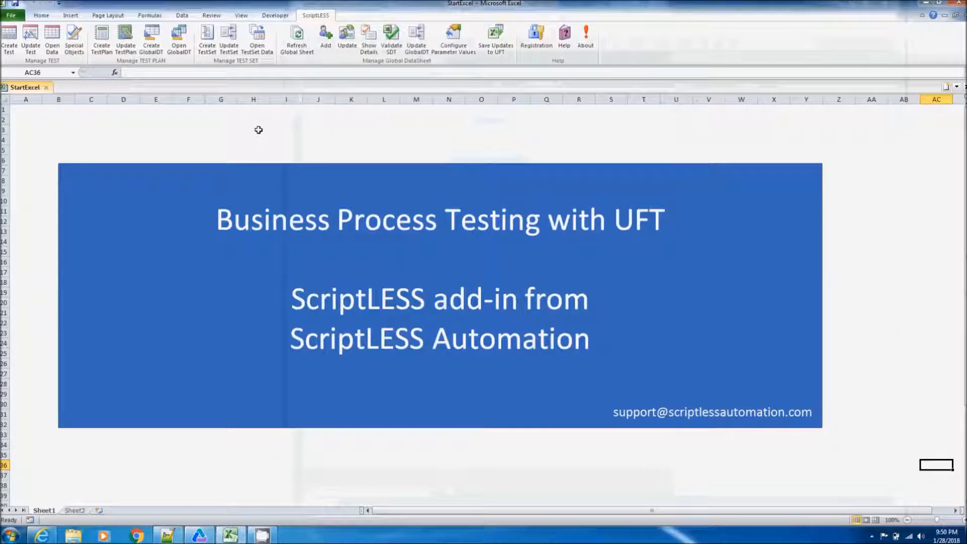
pyautogui.click(157, 53)
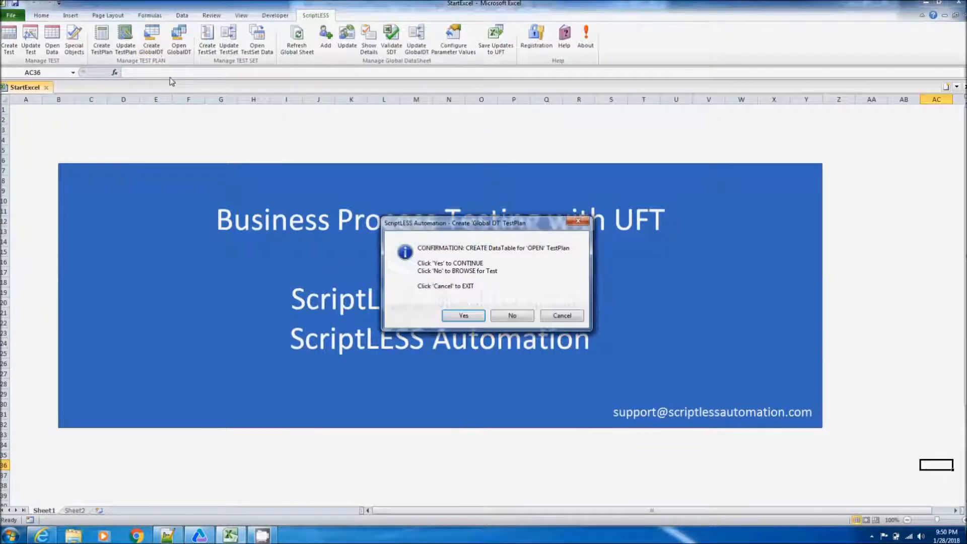
pyautogui.click(460, 314)
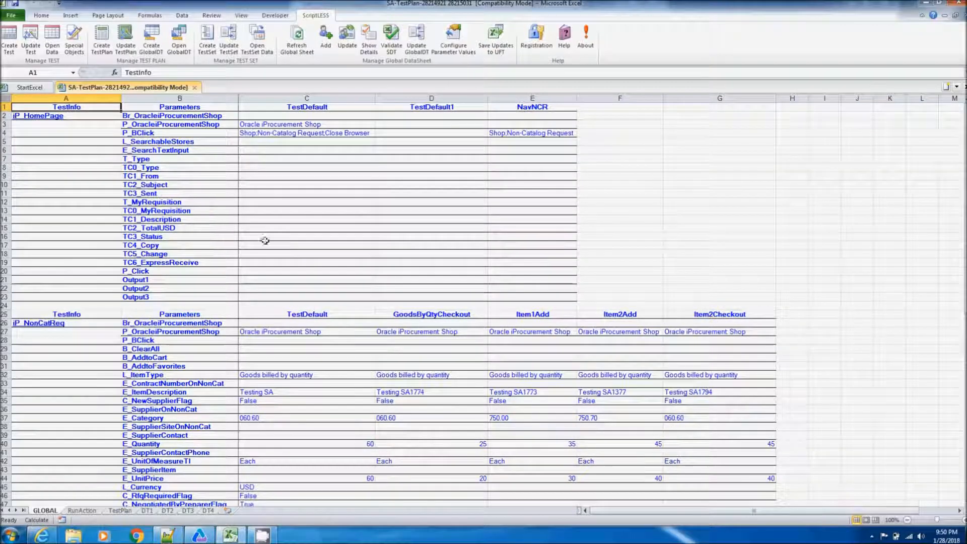
# Review the parameters and test case data of all four iProcurement actions in the GLOBAL sheet.
pyautogui.scroll(-1, 296, 260)
pyautogui.click(620, 254)
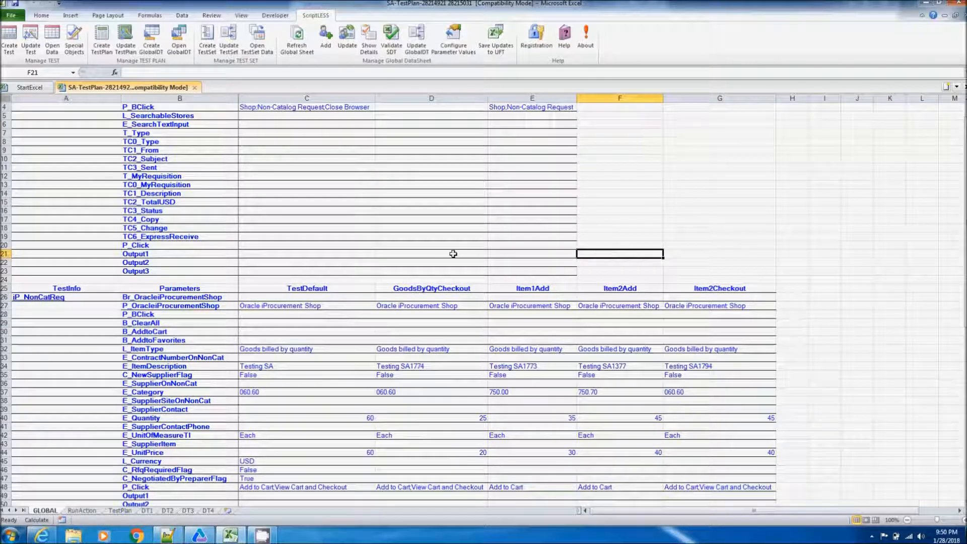
pyautogui.scroll(-13, 453, 253)
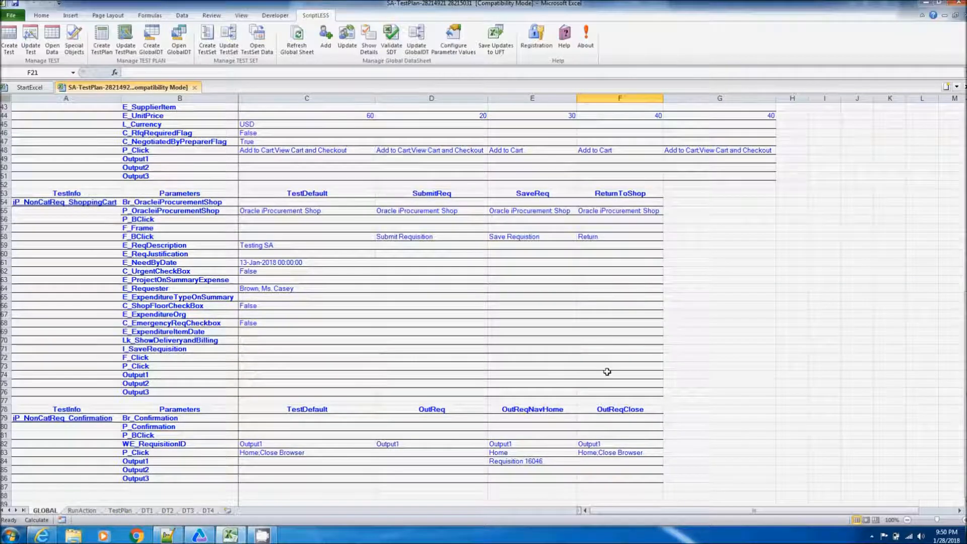
pyautogui.scroll(-2, 263, 392)
pyautogui.scroll(8, 262, 393)
pyautogui.scroll(11, 262, 392)
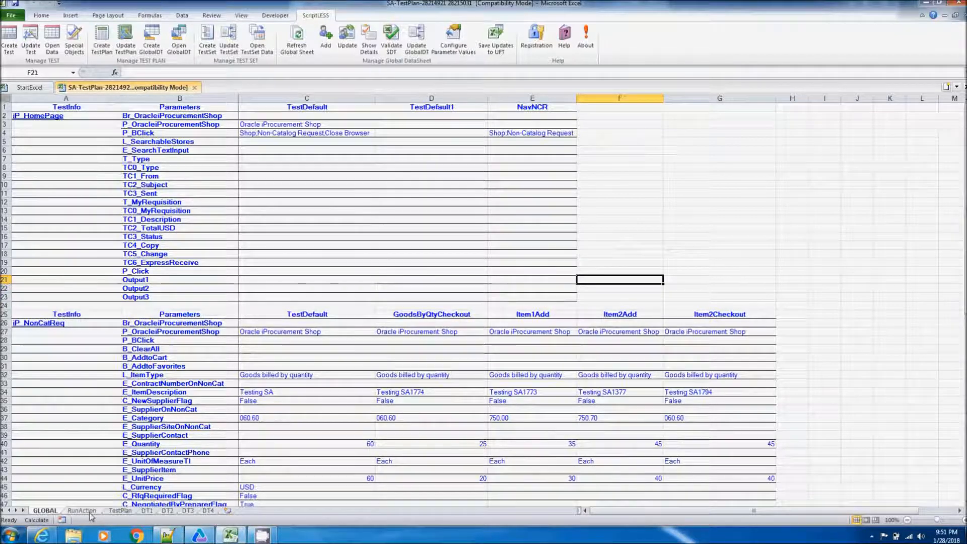
# Examine the screenshots of the four iProcurement actions in the TestPlan sheet.
pyautogui.click(114, 512)
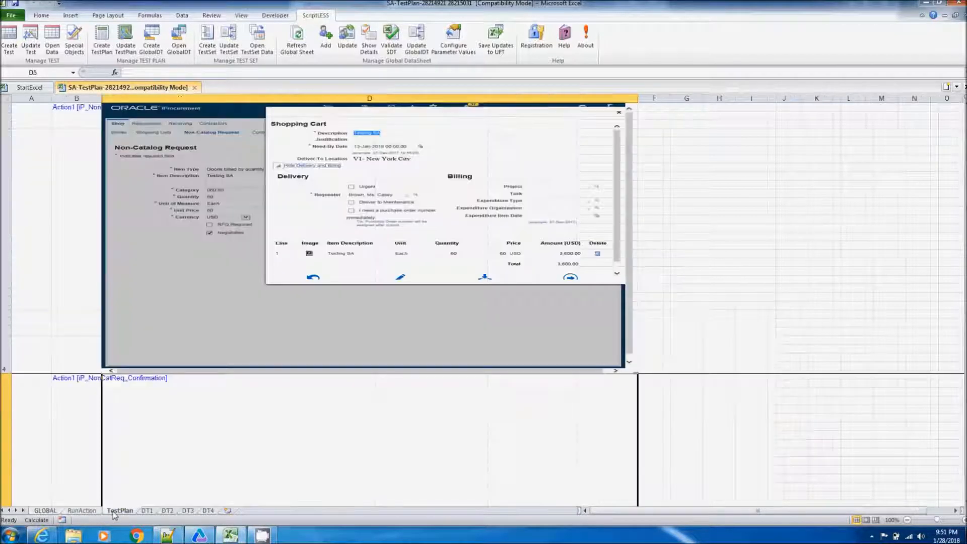
pyautogui.click(652, 282)
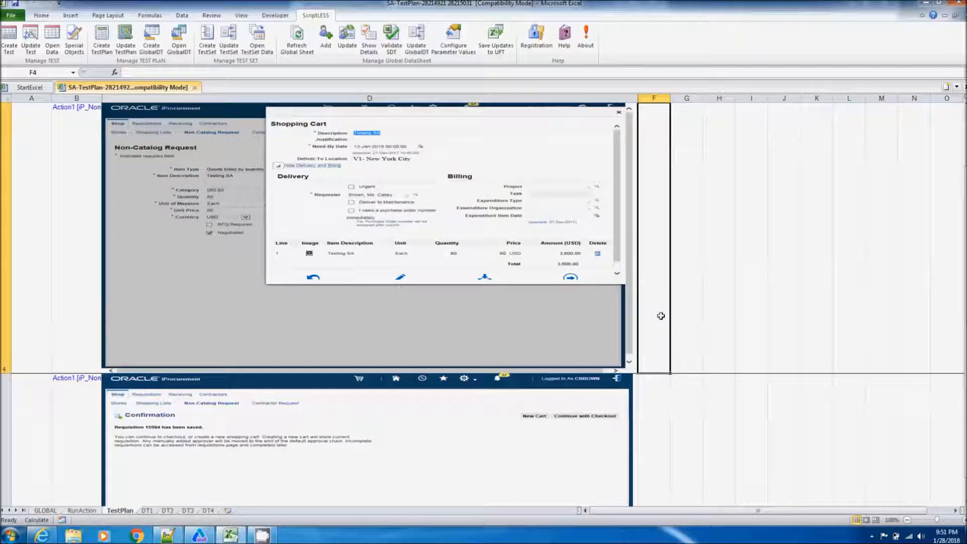
pyautogui.scroll(1, 661, 316)
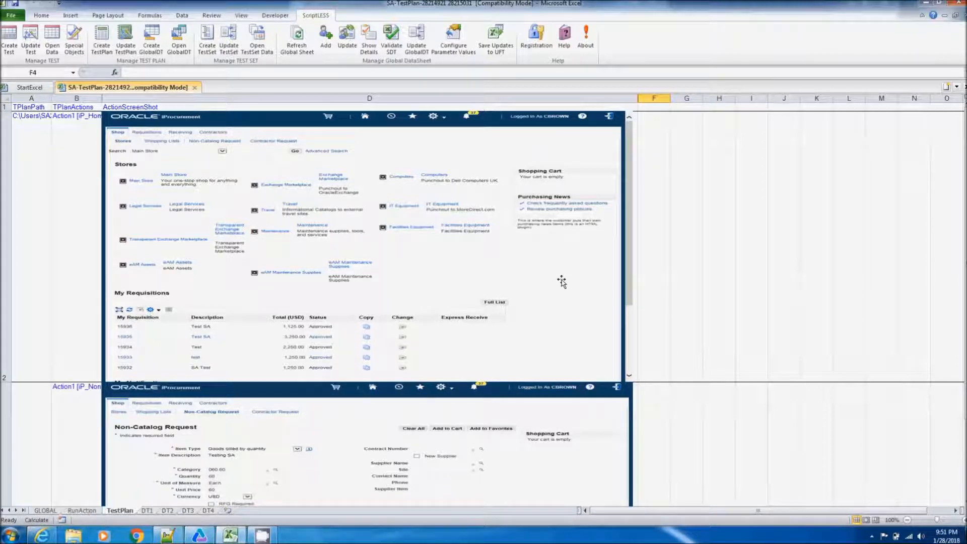
pyautogui.click(651, 279)
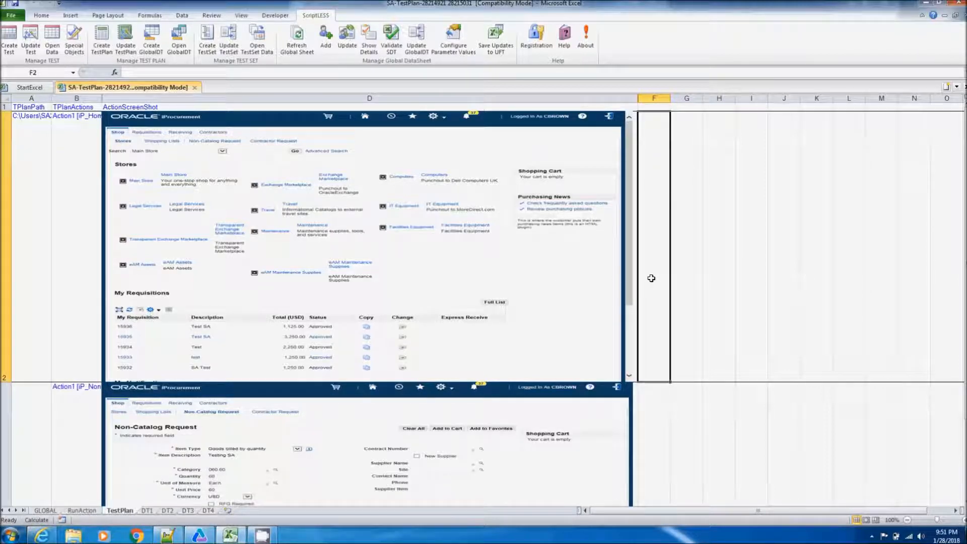
pyautogui.click(584, 299)
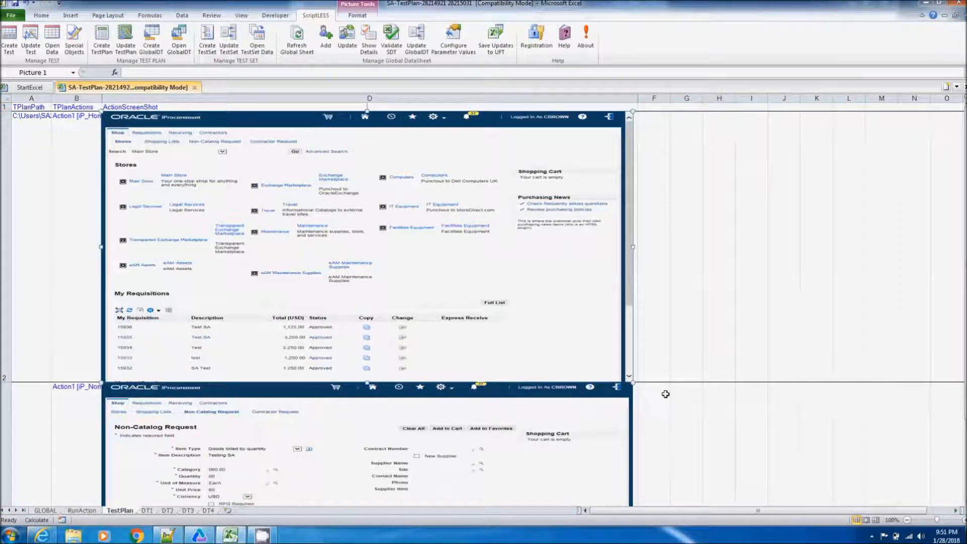
pyautogui.click(666, 394)
pyautogui.press('Down')
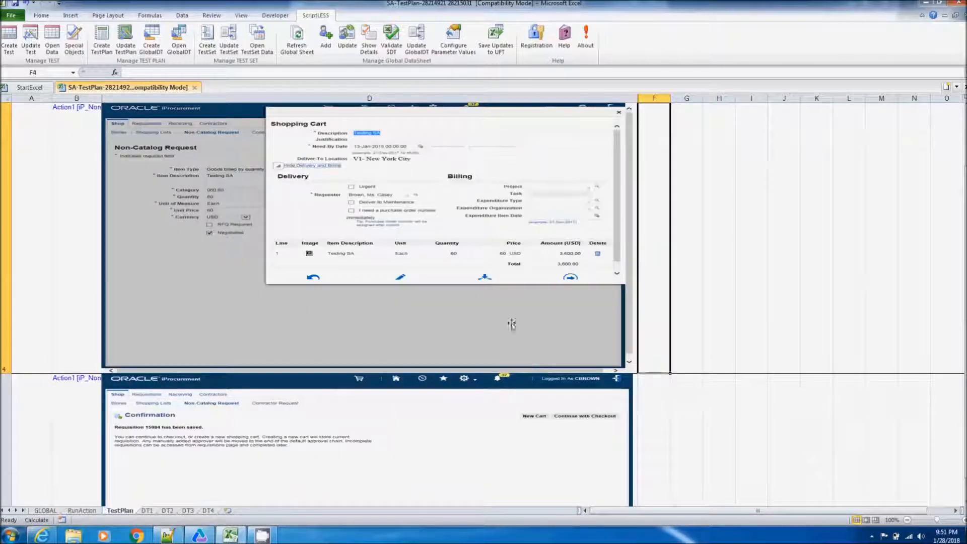
pyautogui.press('Down')
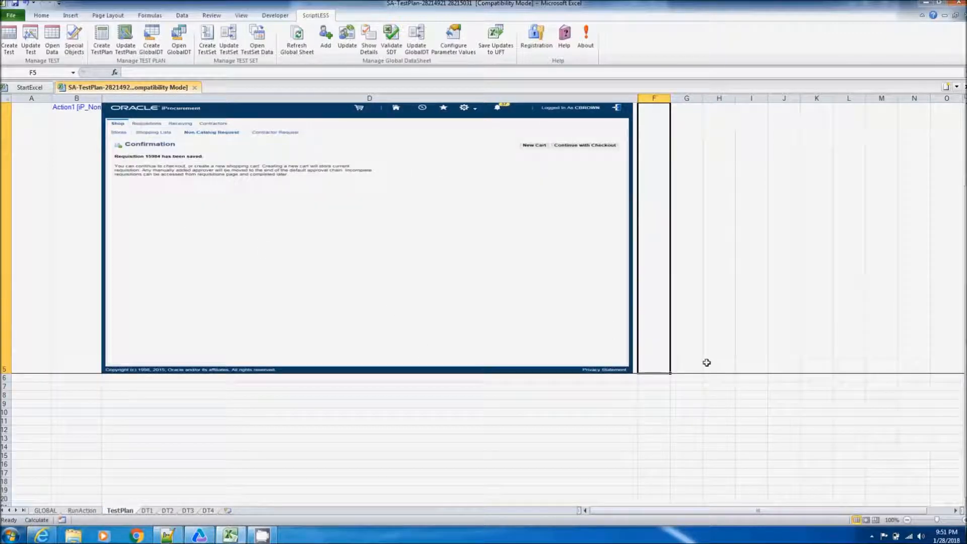
pyautogui.scroll(2, 741, 377)
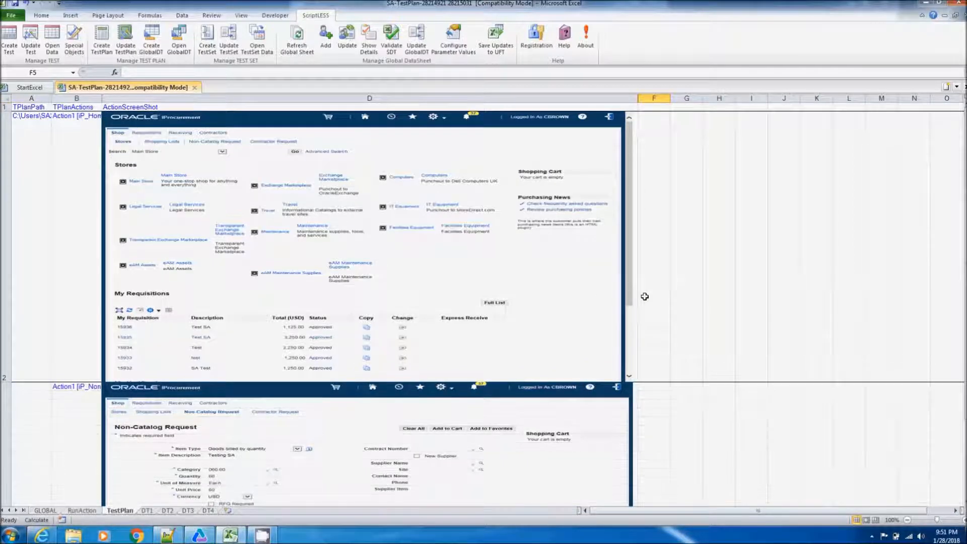
# Add a scenario named NCR to the RunAction sheet with NavNCR, Item1Add, Item2Add, Item2Checkout, SubmitReq and OutReqNavHome.
pyautogui.click(81, 510)
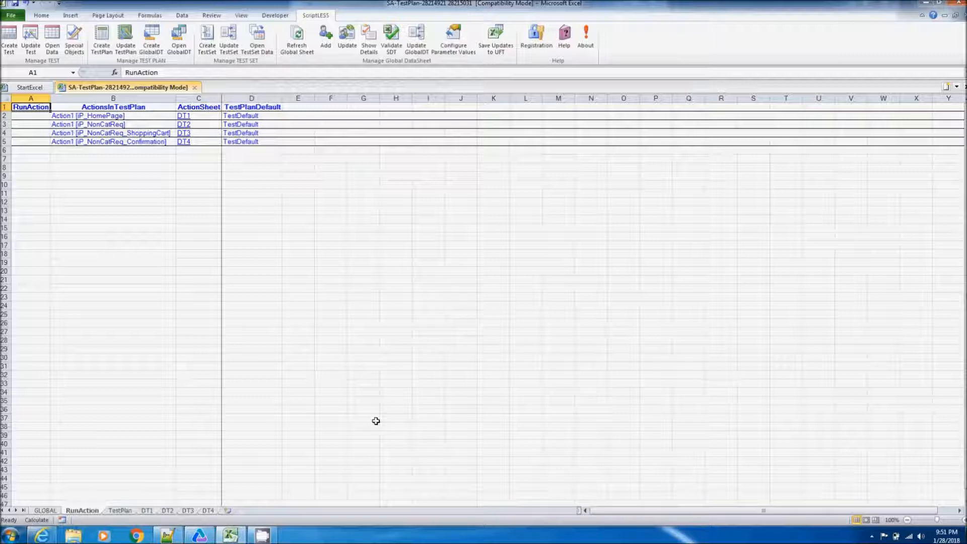
pyautogui.click(325, 41)
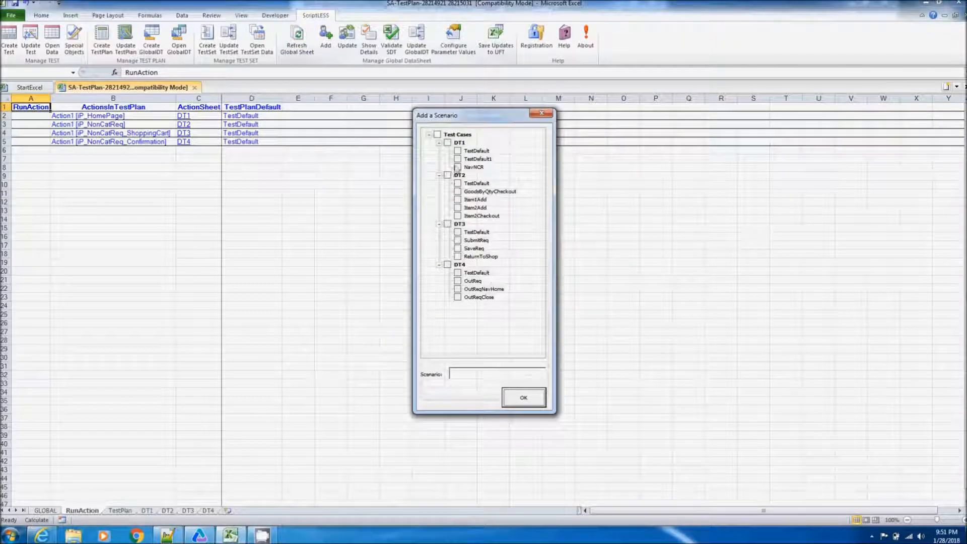
pyautogui.click(458, 167)
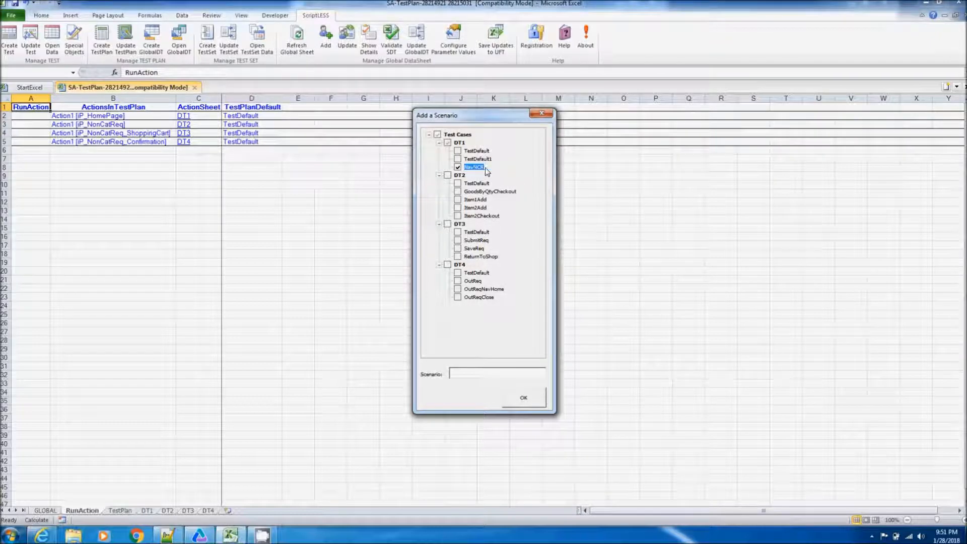
pyautogui.click(458, 200)
pyautogui.click(458, 208)
pyautogui.click(458, 216)
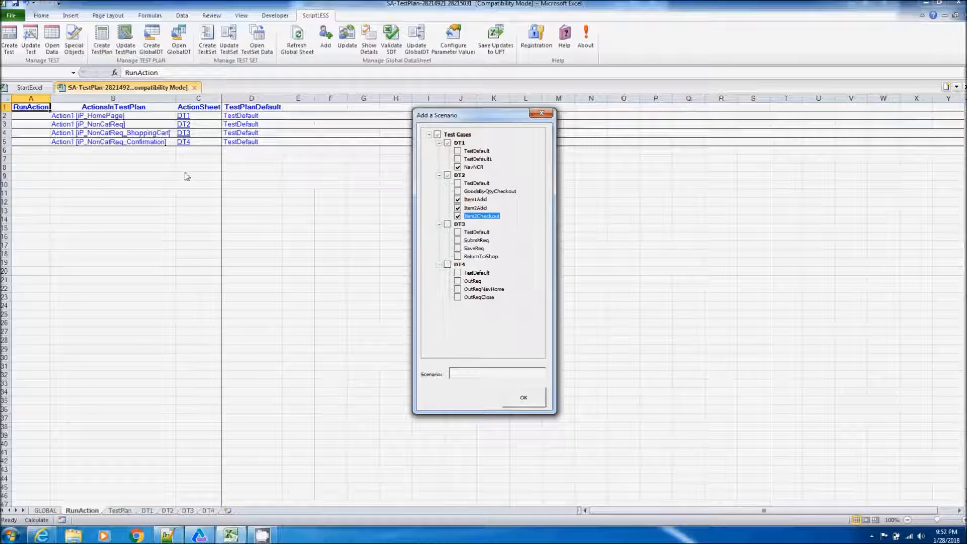
pyautogui.click(458, 241)
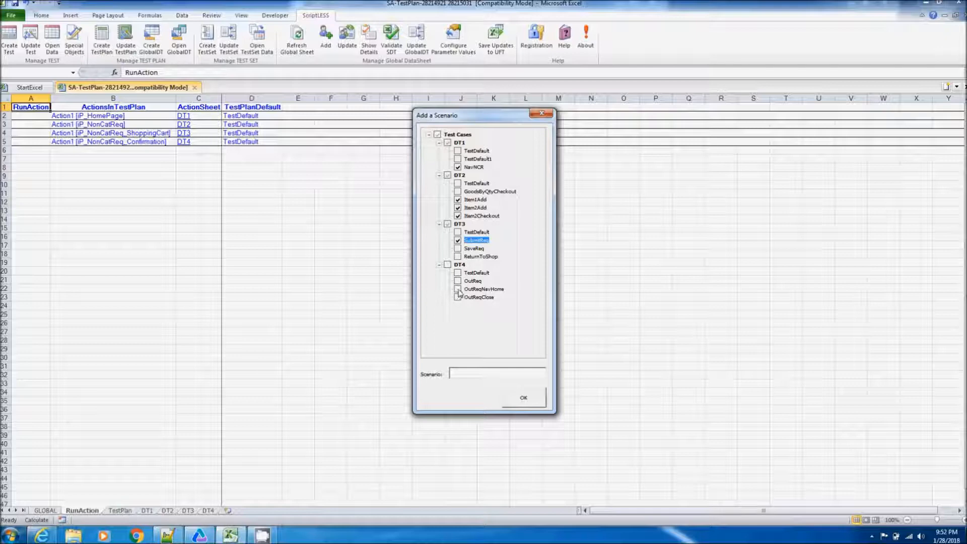
pyautogui.click(458, 289)
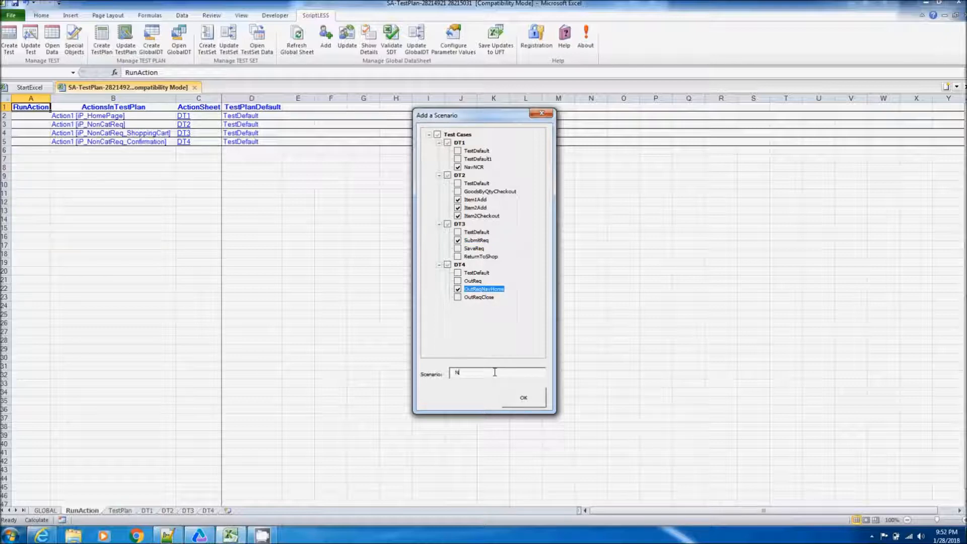
pyautogui.click(515, 397)
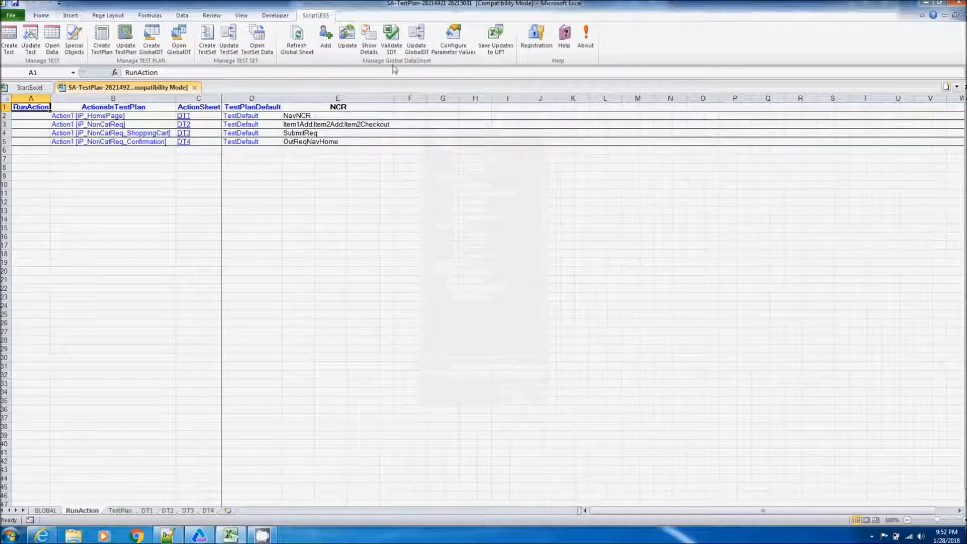
# Save the data sheet updates to UFT and close the test plan workbook.
pyautogui.click(496, 38)
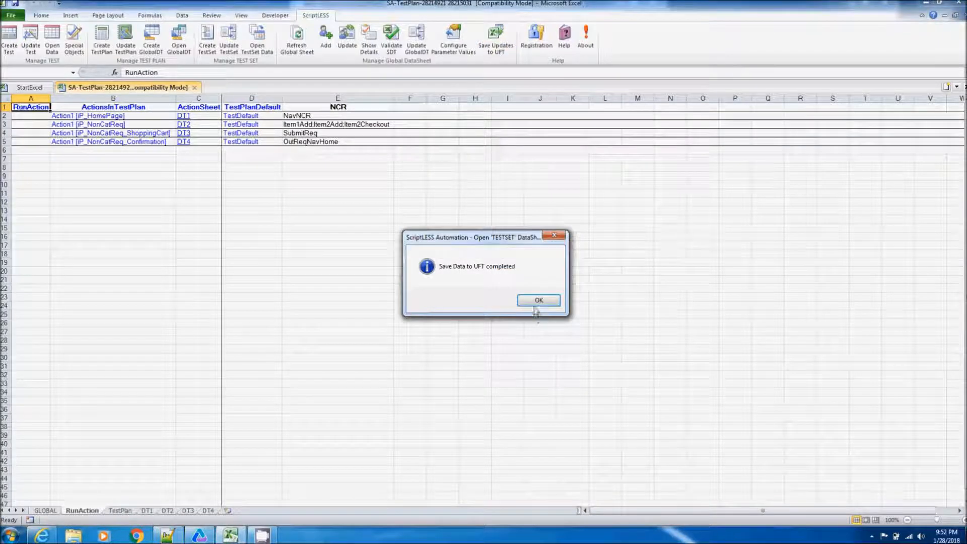
pyautogui.click(536, 301)
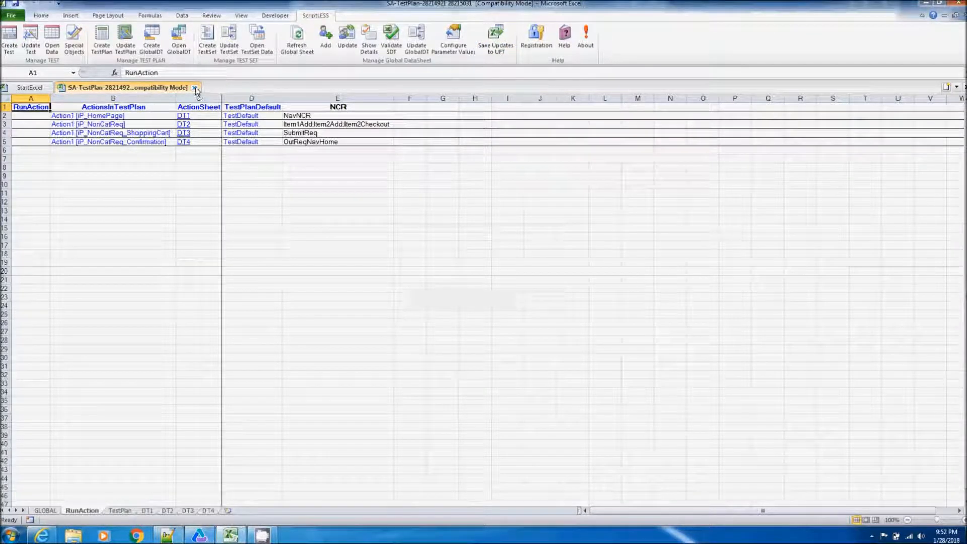
pyautogui.click(194, 87)
# Switch to UFT, set the default value of RunAction's TestCasesToRun parameter to NCR and save the test plan.
pyautogui.click(199, 535)
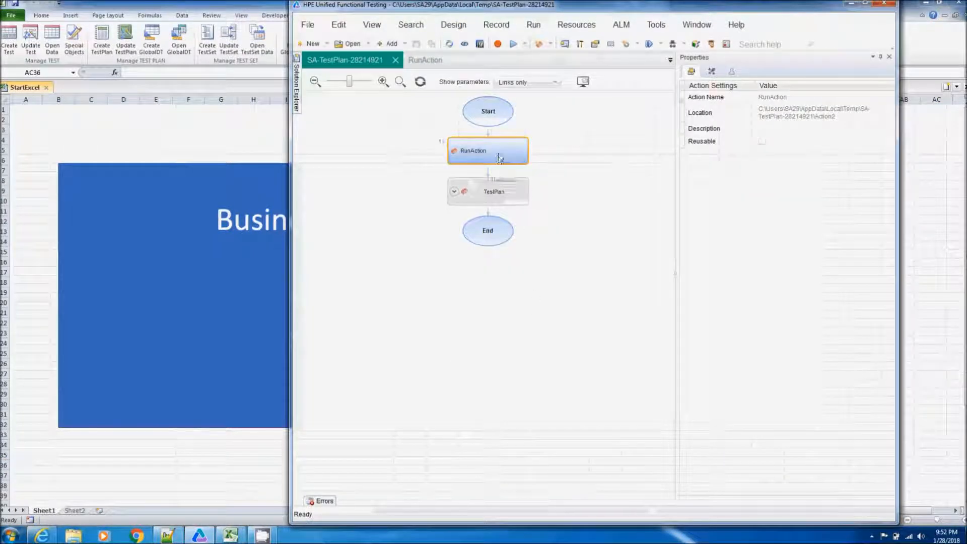
pyautogui.click(712, 71)
pyautogui.click(758, 114)
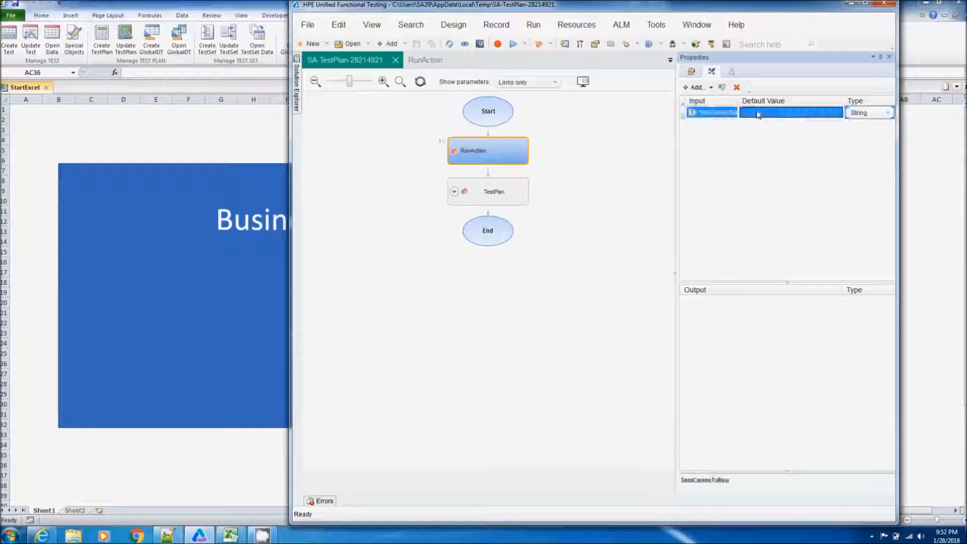
pyautogui.click(758, 115)
pyautogui.write('ALL')
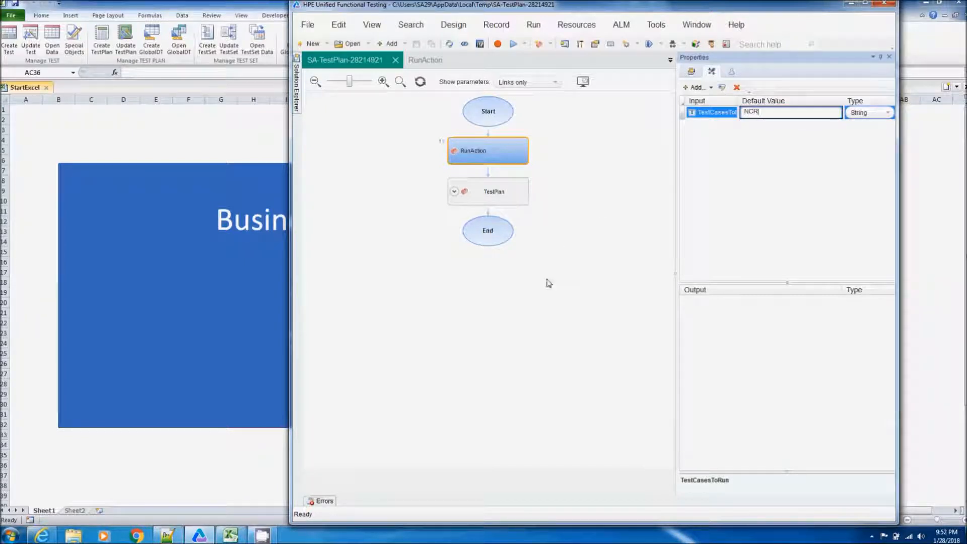
pyautogui.click(548, 280)
pyautogui.click(416, 43)
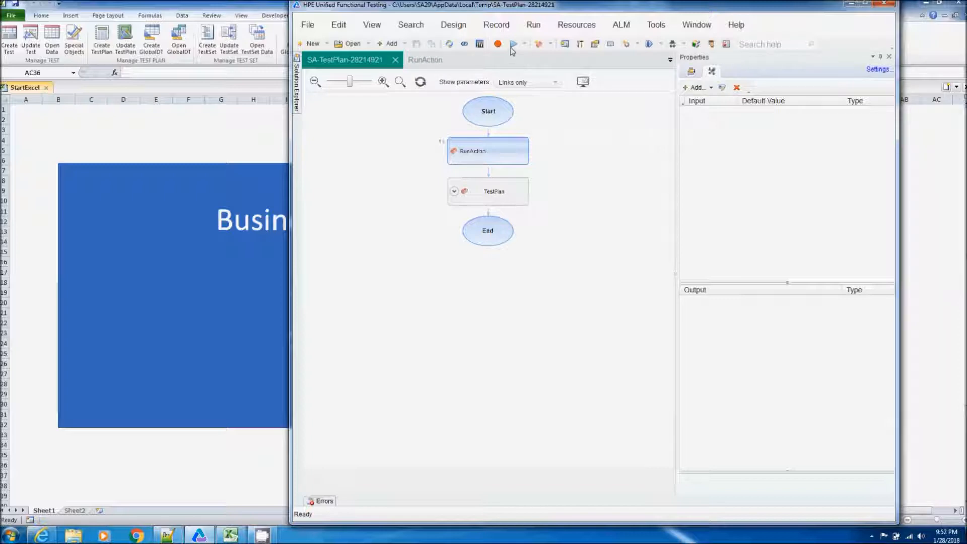
# Prepare the test plan run and open the Oracle iProcurement shop page from the Navigator in Internet Explorer.
pyautogui.click(512, 45)
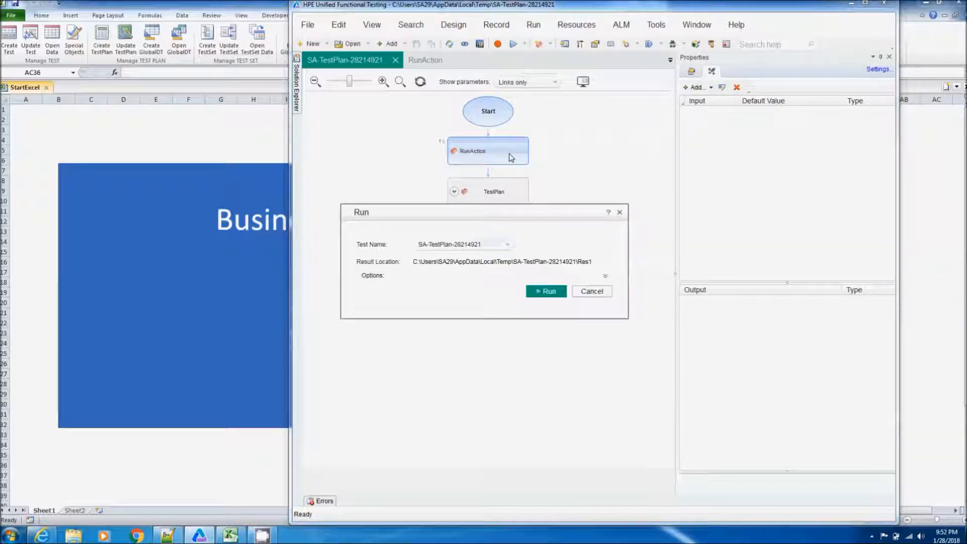
pyautogui.click(44, 535)
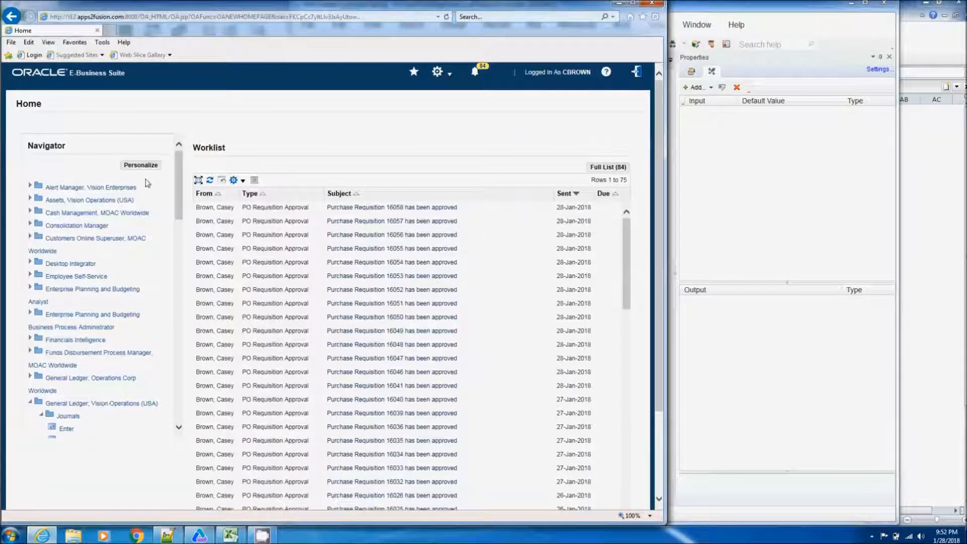
pyautogui.scroll(-10, 166, 319)
pyautogui.moveTo(166, 319)
pyautogui.mouseDown()
pyautogui.moveTo(165, 357)
pyautogui.moveTo(168, 306)
pyautogui.mouseUp()
pyautogui.click(111, 328)
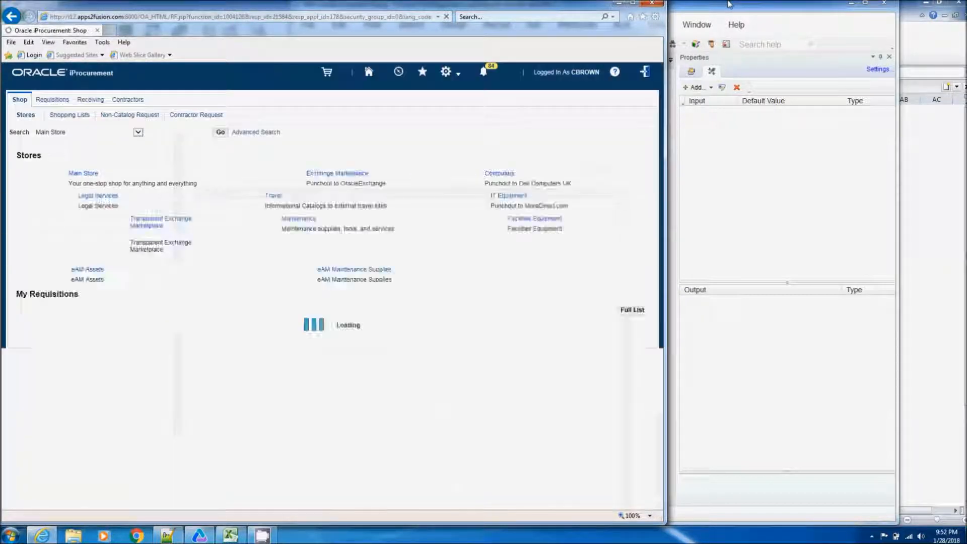
# Switch to UFT and run the test plan, letting its NCR scenario add three non-catalog items, submit the requisition and return to the home page.
pyautogui.click(728, 6)
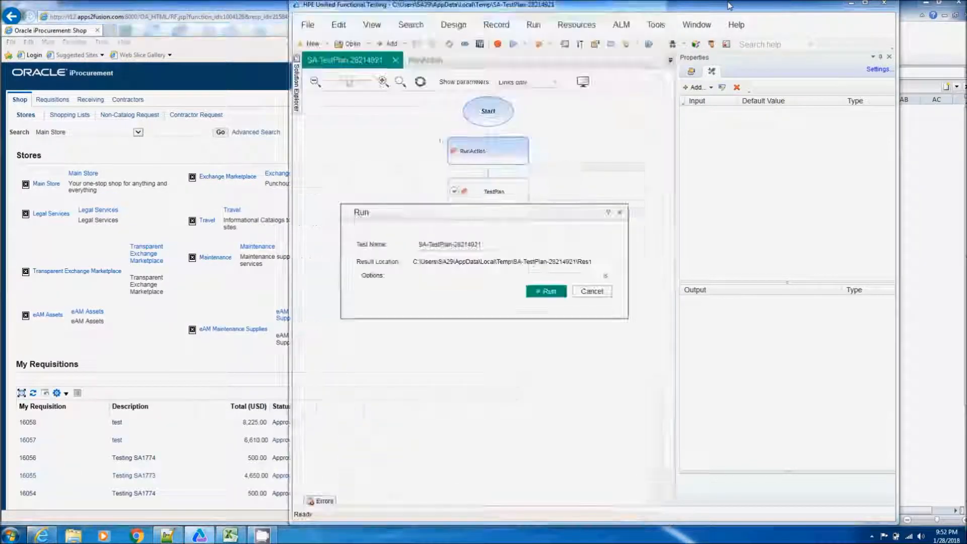
pyautogui.click(546, 290)
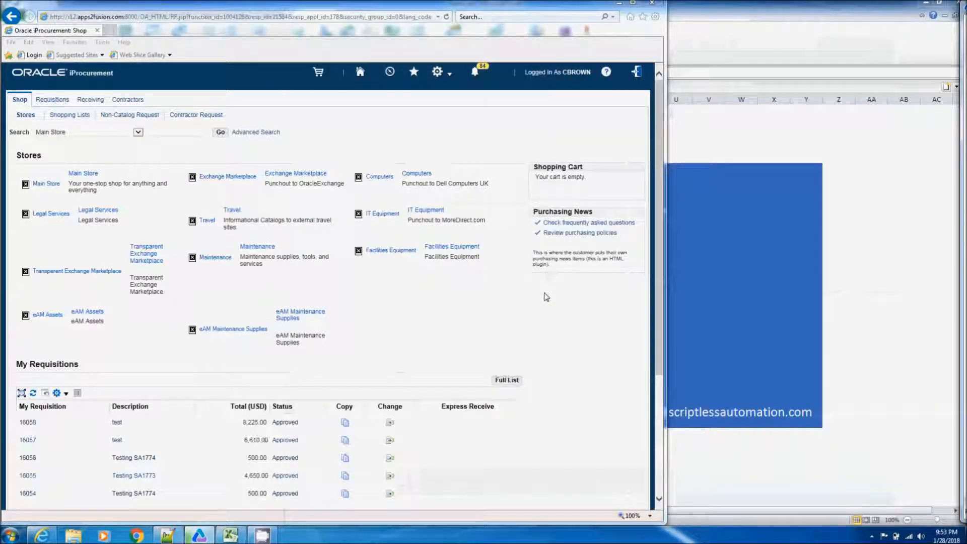
pyautogui.click(20, 100)
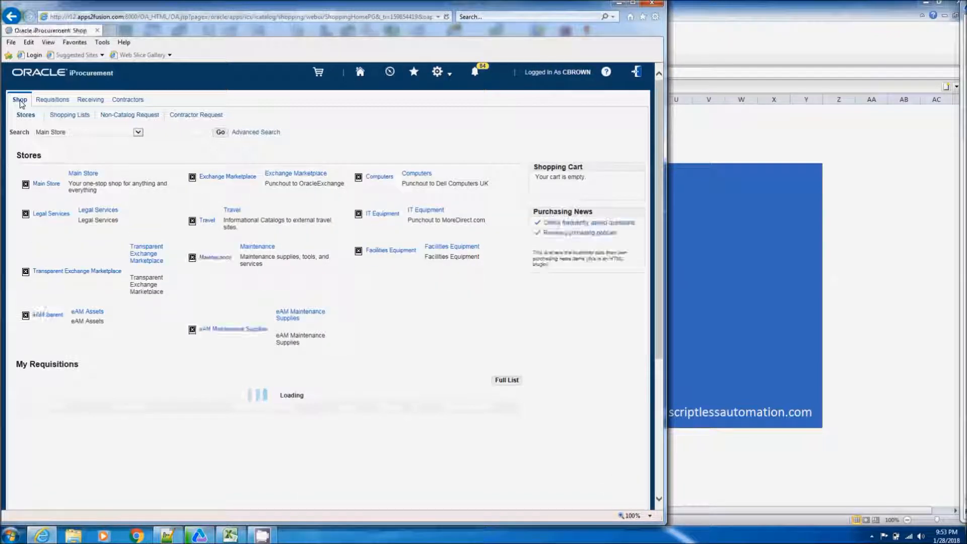
pyautogui.click(130, 115)
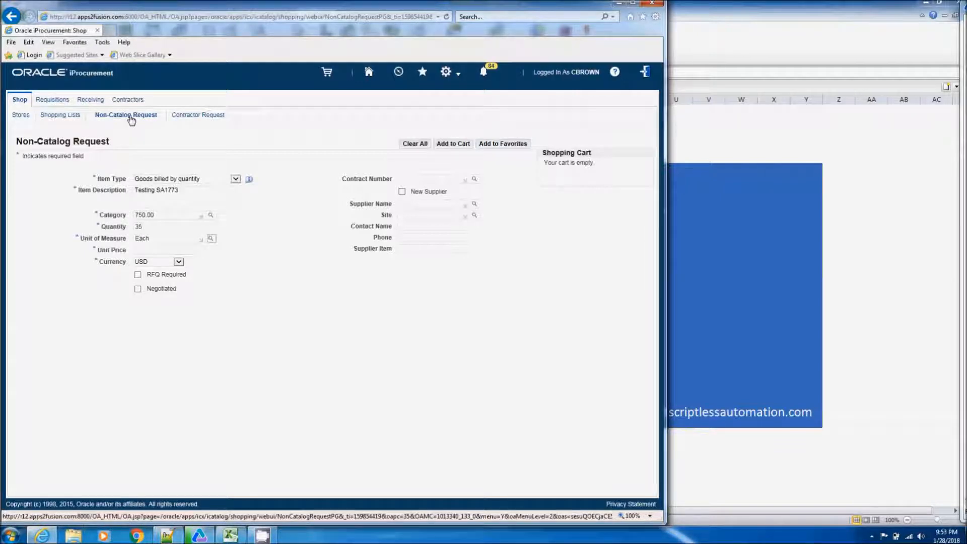
pyautogui.click(453, 144)
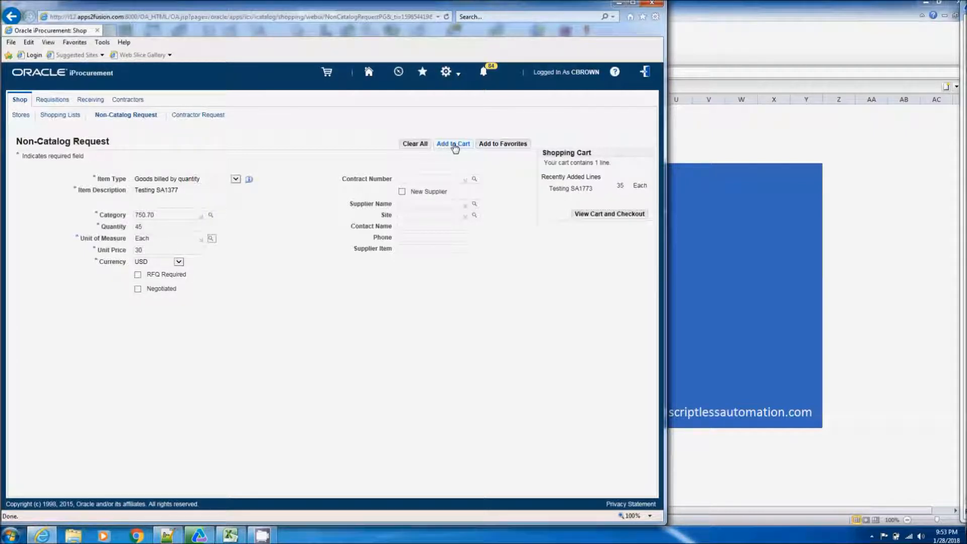
pyautogui.click(453, 145)
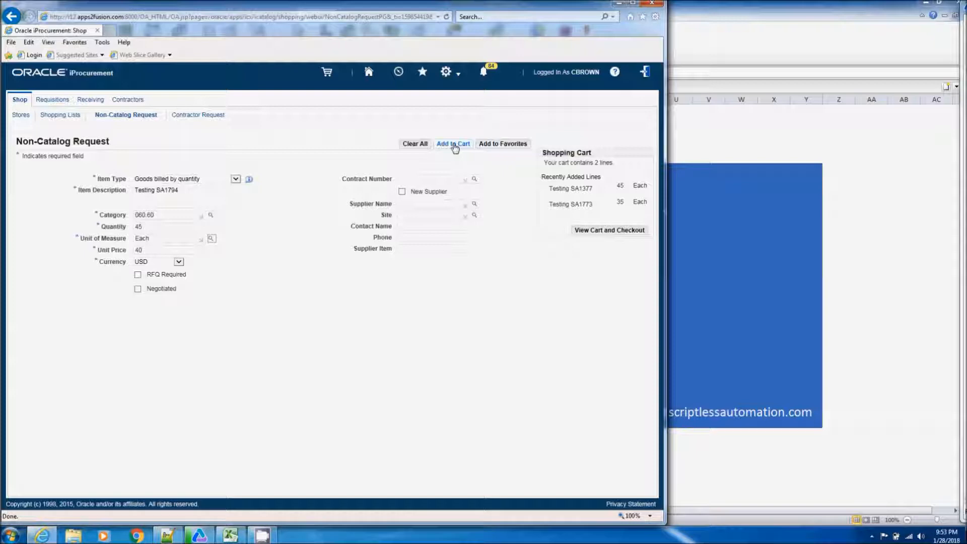
pyautogui.click(454, 144)
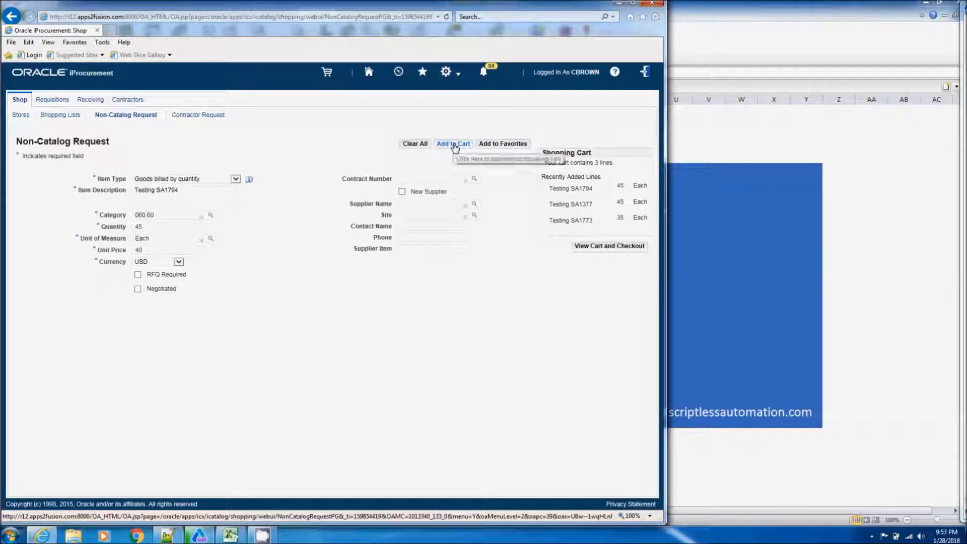
pyautogui.click(610, 247)
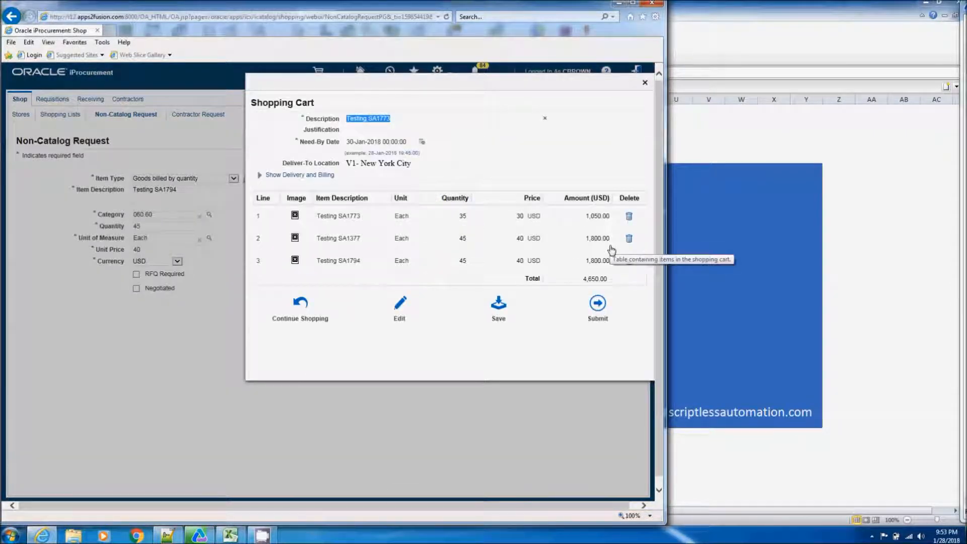
pyautogui.click(590, 298)
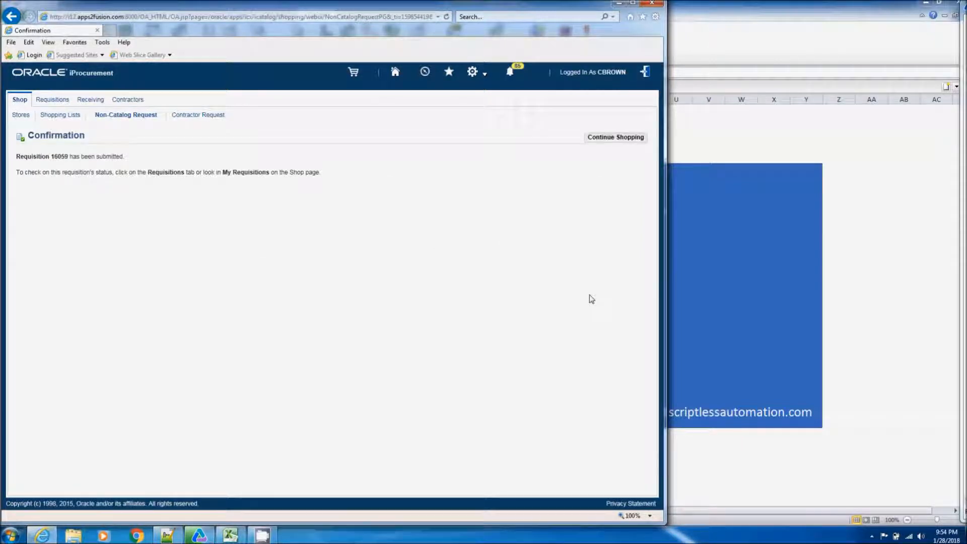
pyautogui.click(395, 72)
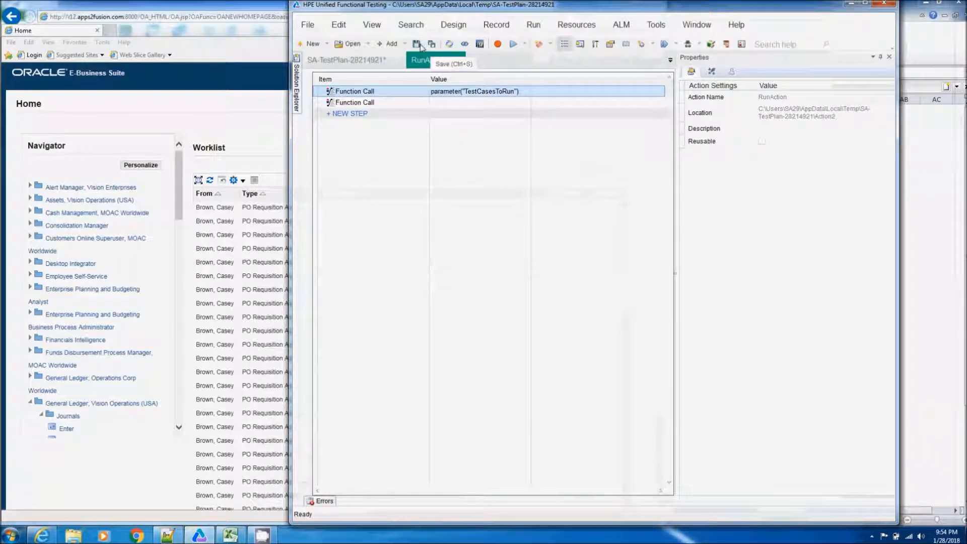
# Show the data table in UFT and check the Output1 value of OutReqNavHome on DT4 and the scenarios on the RunAction sheet.
pyautogui.click(372, 25)
pyautogui.click(397, 85)
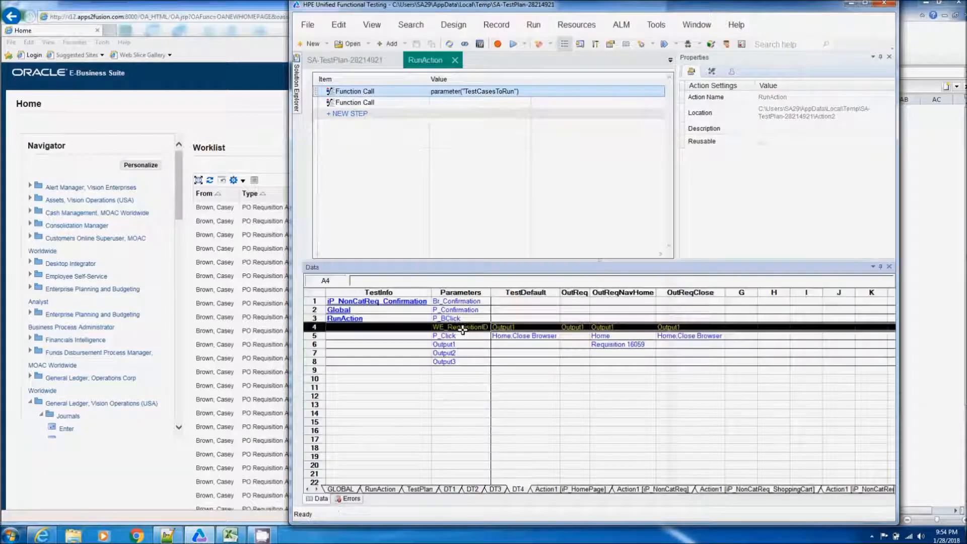
pyautogui.click(615, 345)
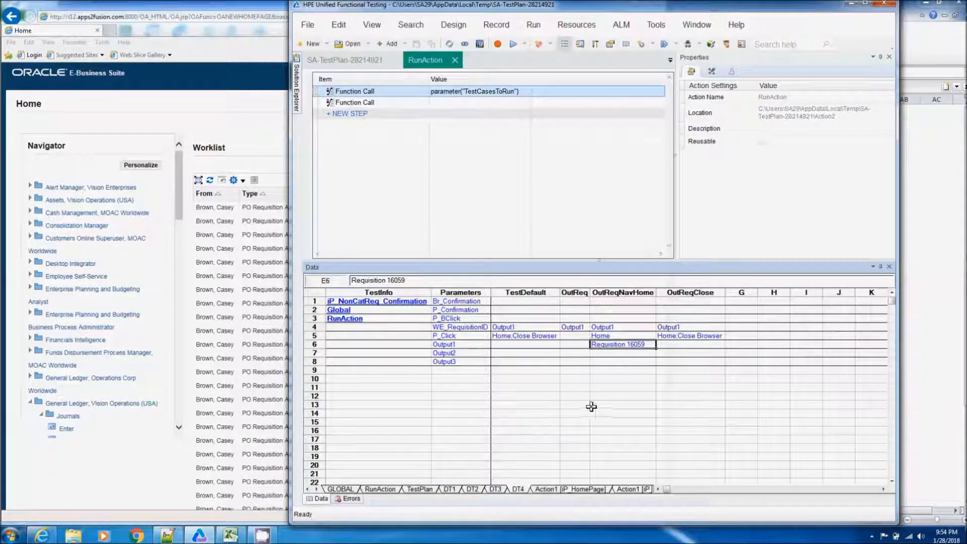
pyautogui.click(386, 490)
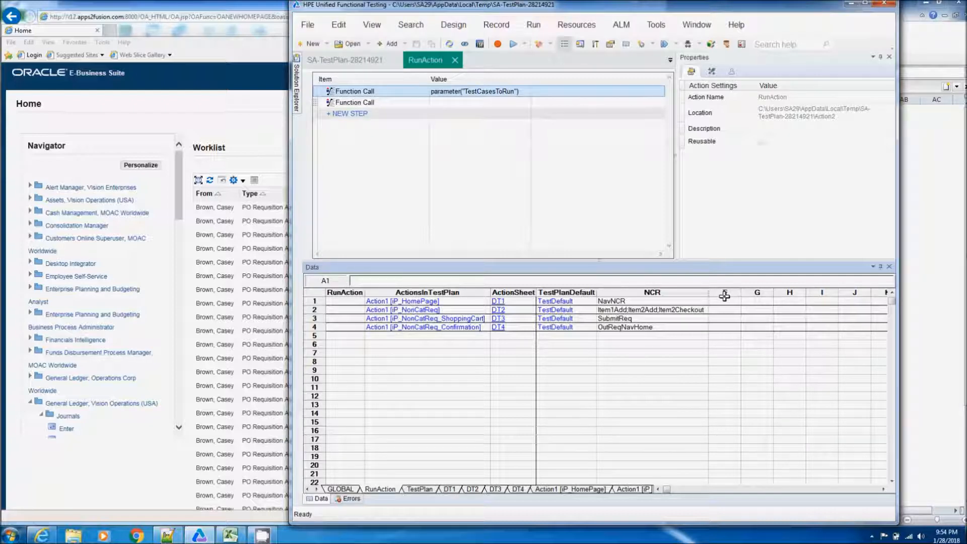
# Switch to Excel, open the global data table of the currently open test plan and refresh its GLOBAL sheet.
pyautogui.click(225, 538)
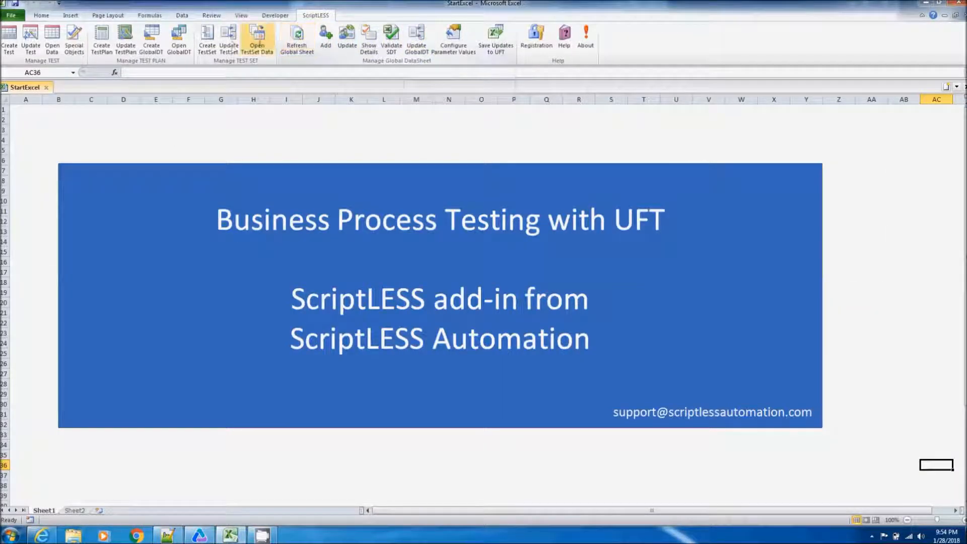
pyautogui.click(173, 41)
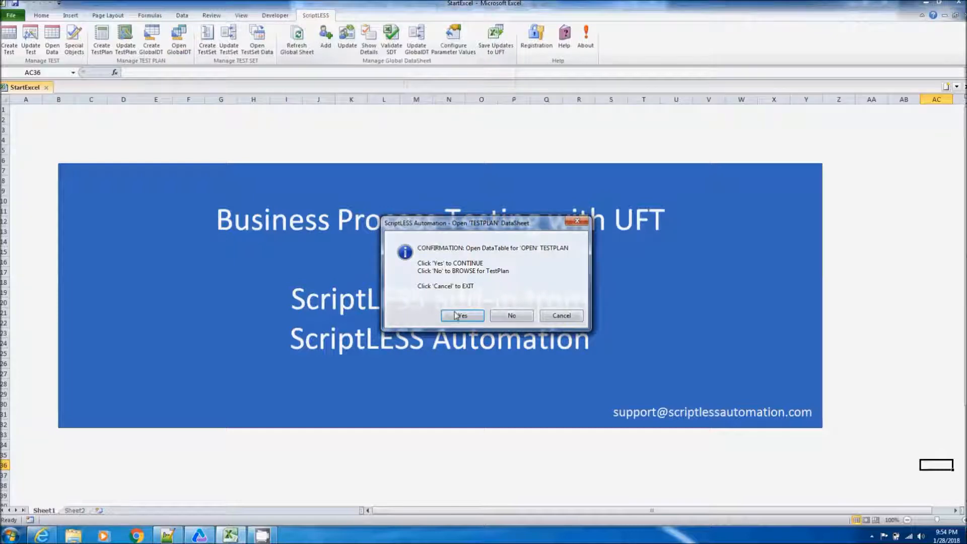
pyautogui.click(455, 315)
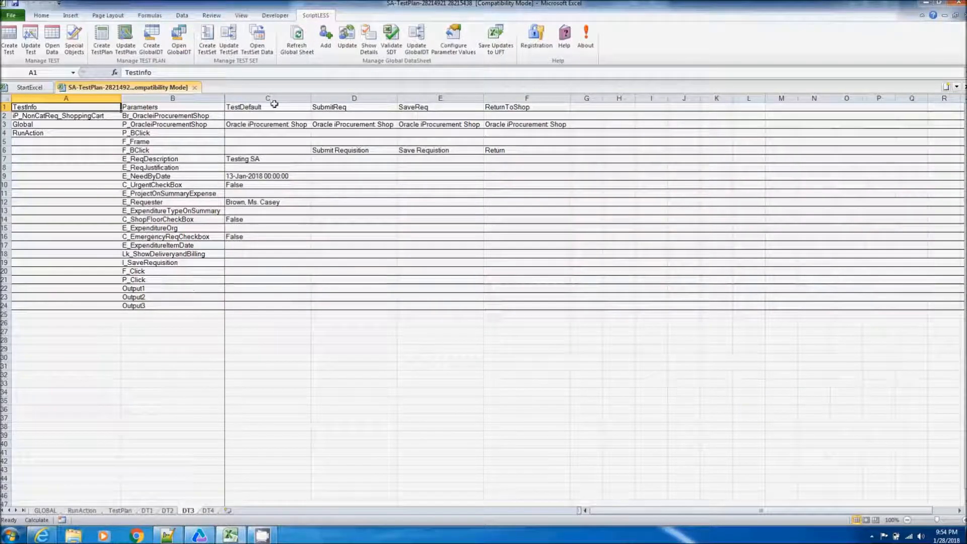
pyautogui.click(296, 42)
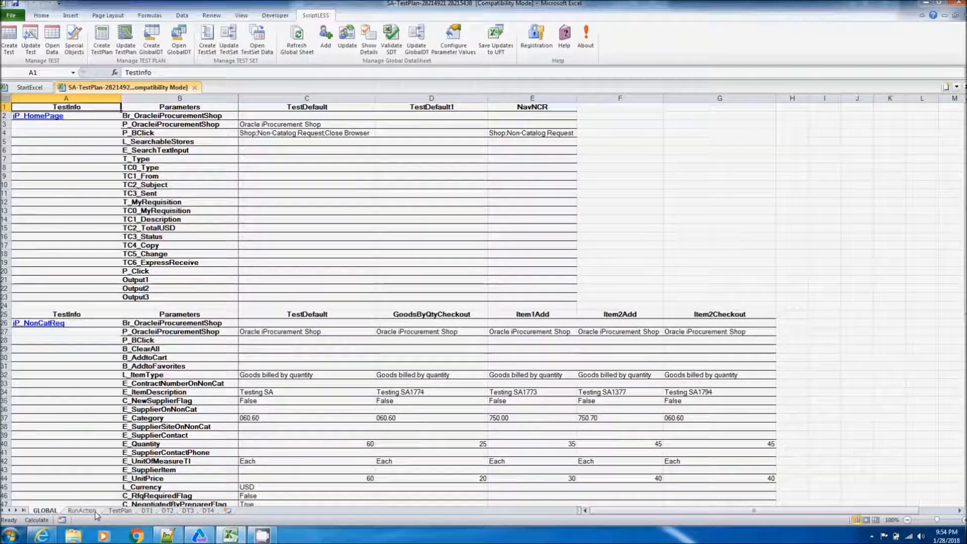
# Generate the details sheet for the NCR scenario from the RunAction sheet.
pyautogui.click(96, 513)
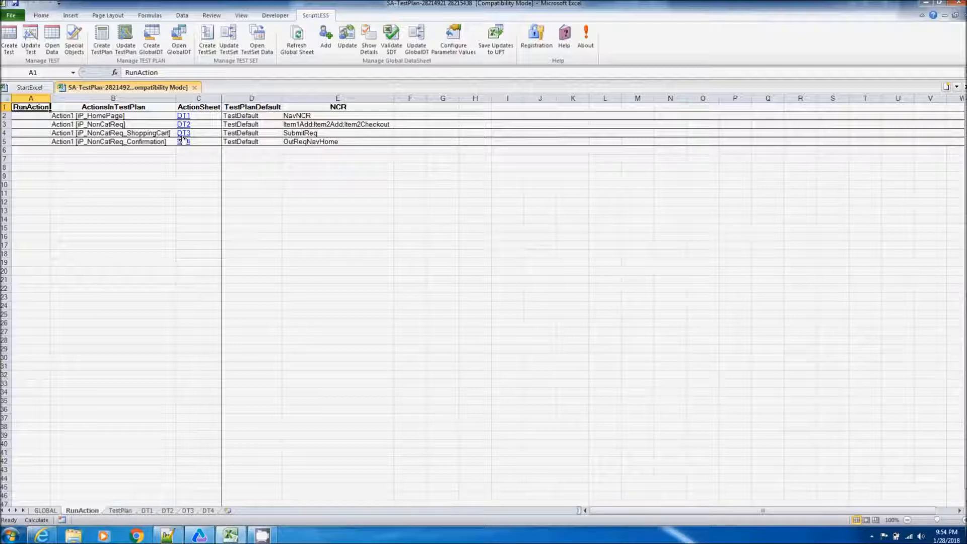
pyautogui.click(371, 45)
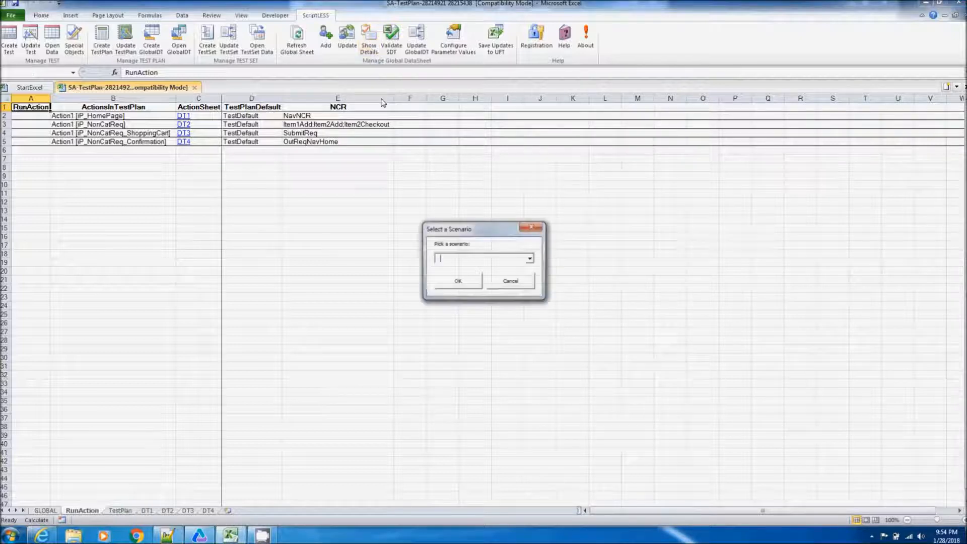
pyautogui.click(530, 259)
pyautogui.click(454, 278)
pyautogui.click(457, 282)
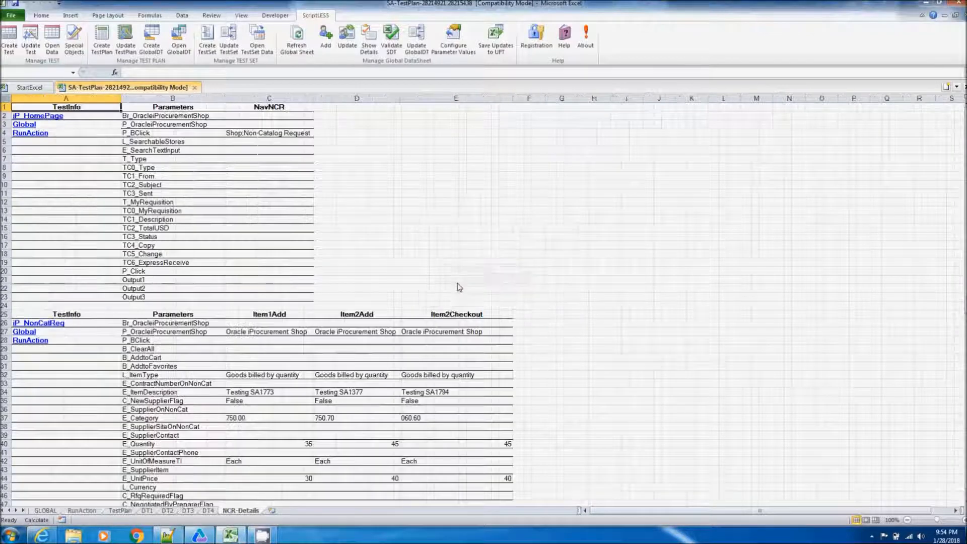
# Examine the parameters of NavNCR, Item1Add, Item2Add, Item2Checkout, SubmitReq and OutReqNavHome on the NCR-Details sheet.
pyautogui.scroll(-3, 514, 338)
pyautogui.scroll(-13, 514, 340)
pyautogui.scroll(-2, 514, 339)
pyautogui.scroll(18, 513, 339)
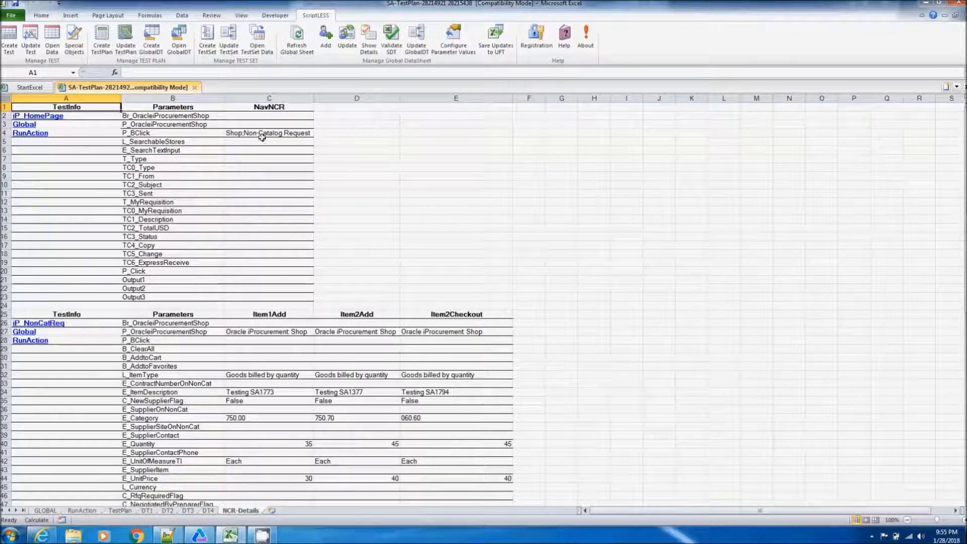
pyautogui.scroll(-7, 302, 272)
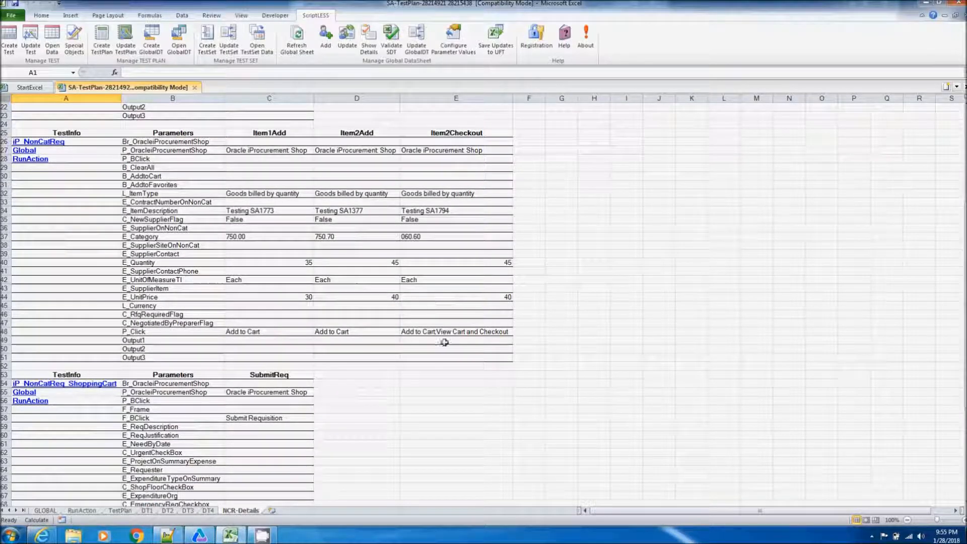
pyautogui.scroll(-2, 383, 360)
pyautogui.scroll(-4, 383, 360)
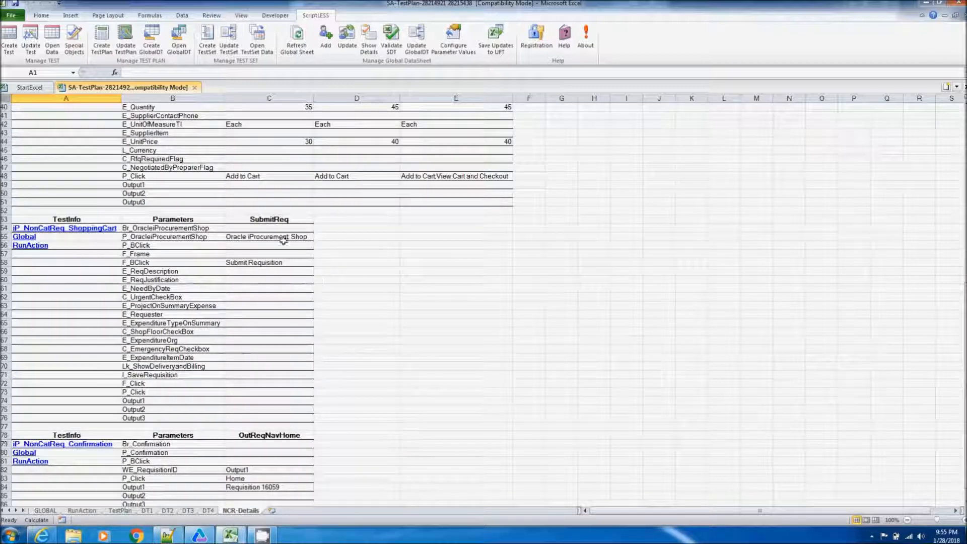
pyautogui.scroll(-7, 309, 292)
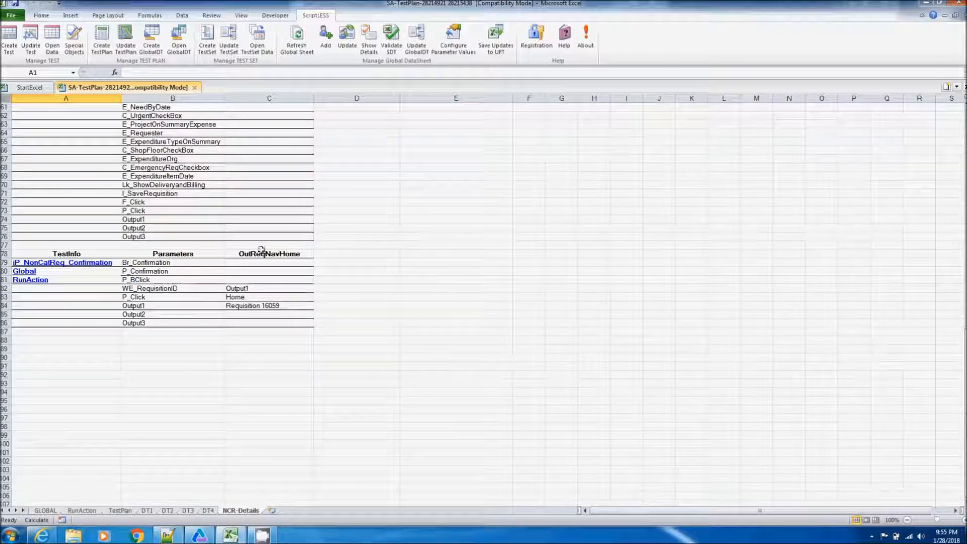
pyautogui.scroll(5, 391, 335)
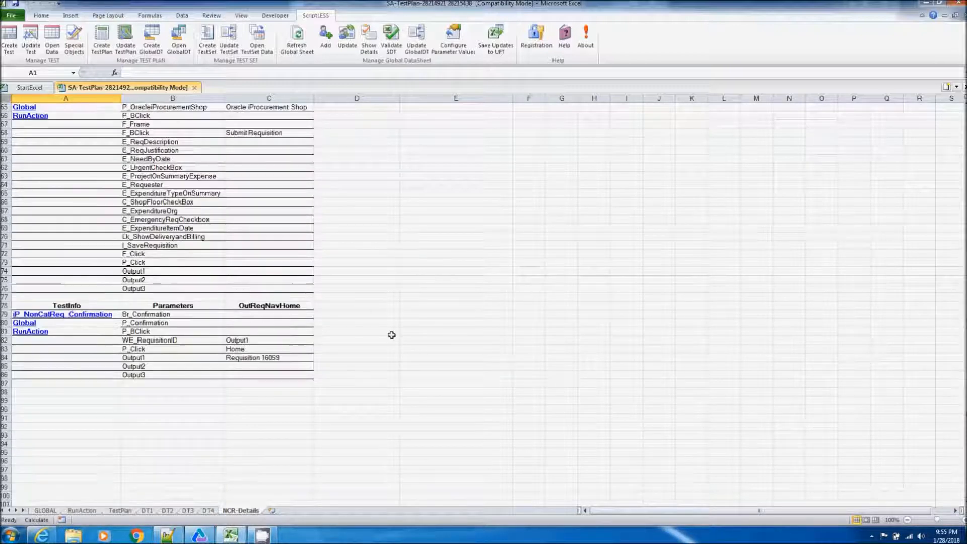
pyautogui.scroll(10, 392, 335)
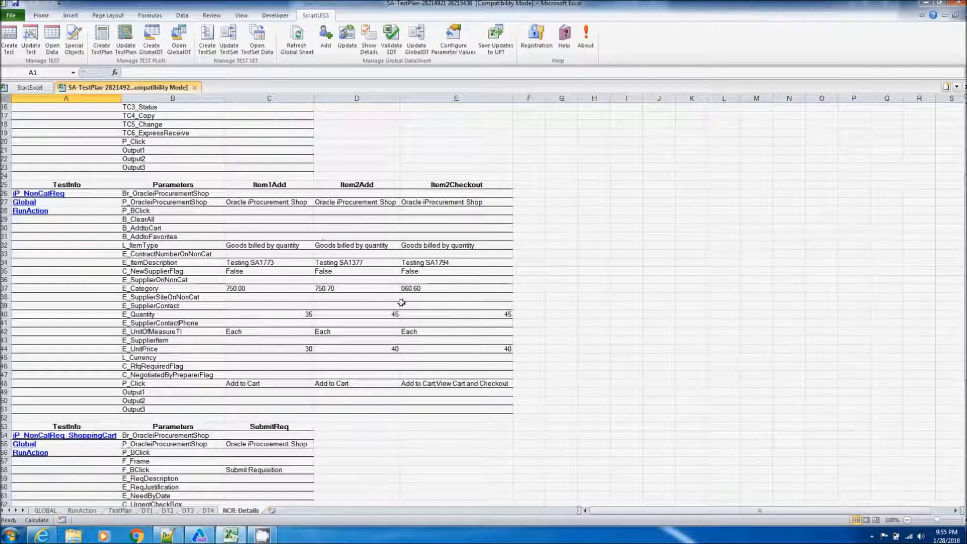
# Close the test plan workbook and save its changes.
pyautogui.click(195, 88)
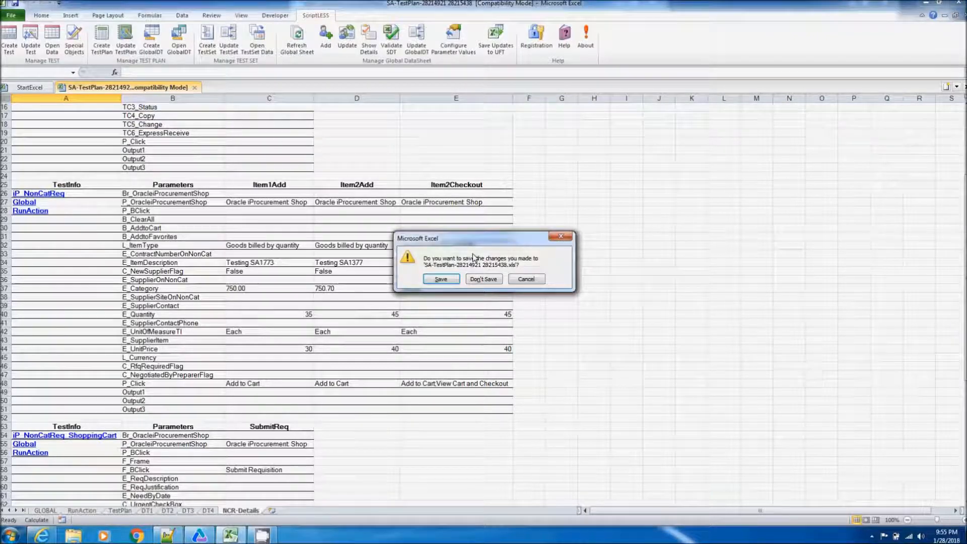
pyautogui.click(443, 280)
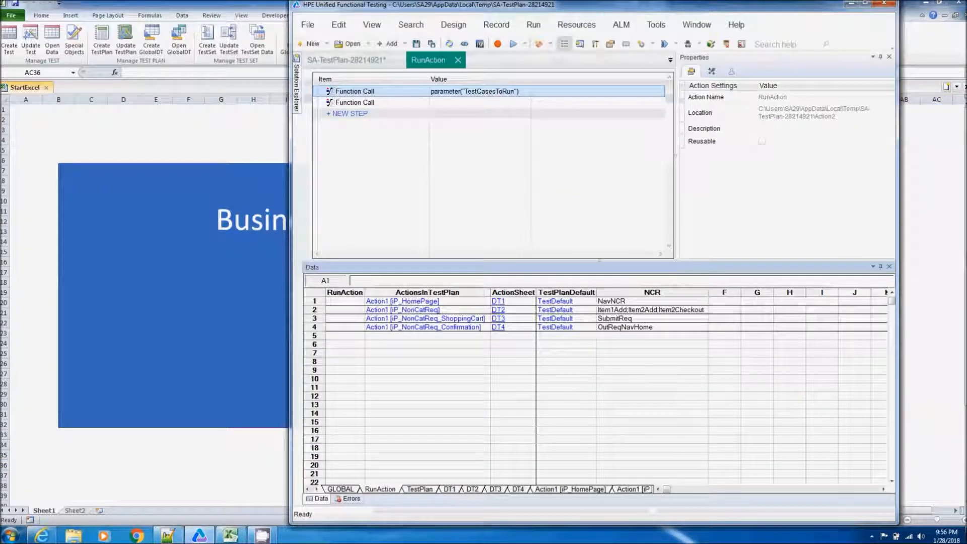
# Open the test plan's run results from UFT, expand the whole result tree and examine the entries for NCR and its test cases.
pyautogui.click(742, 45)
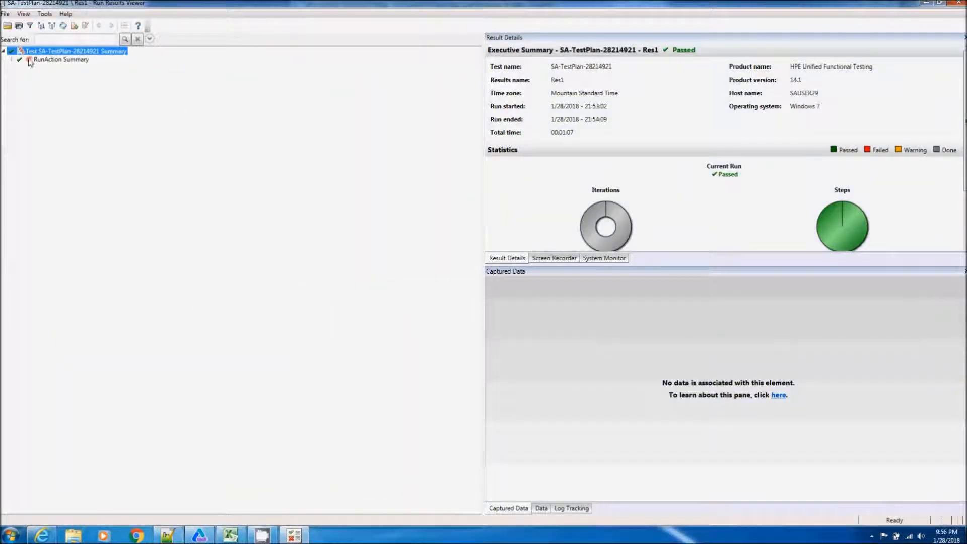
pyautogui.click(42, 26)
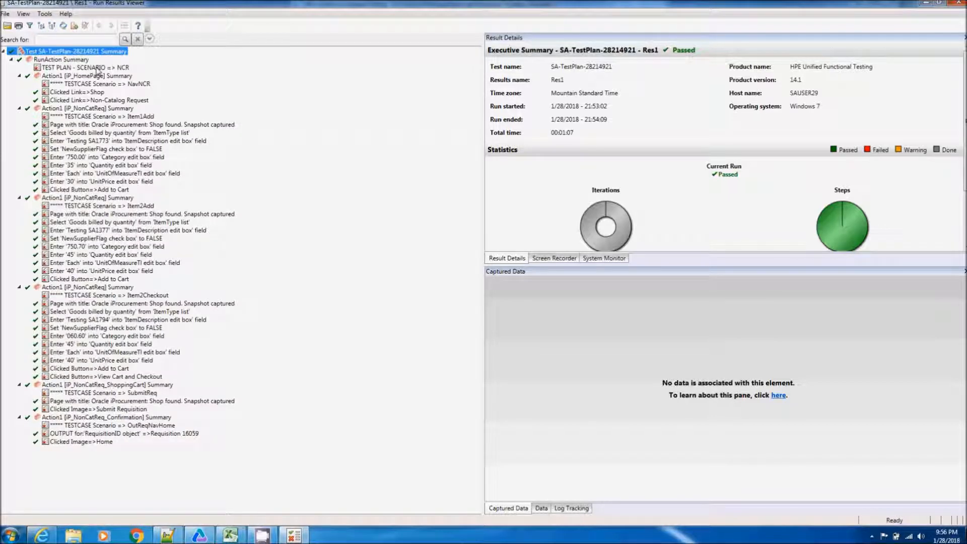
pyautogui.click(57, 68)
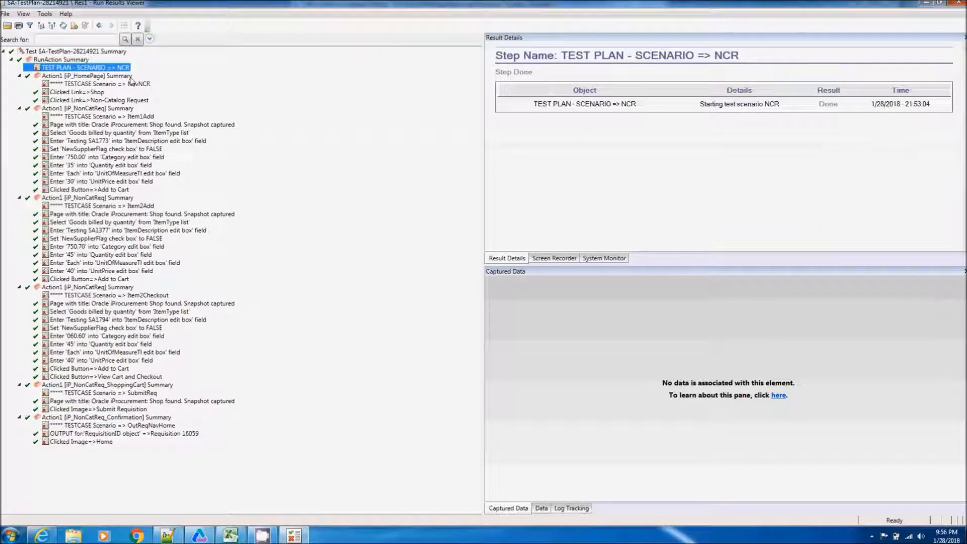
pyautogui.click(103, 85)
pyautogui.click(101, 116)
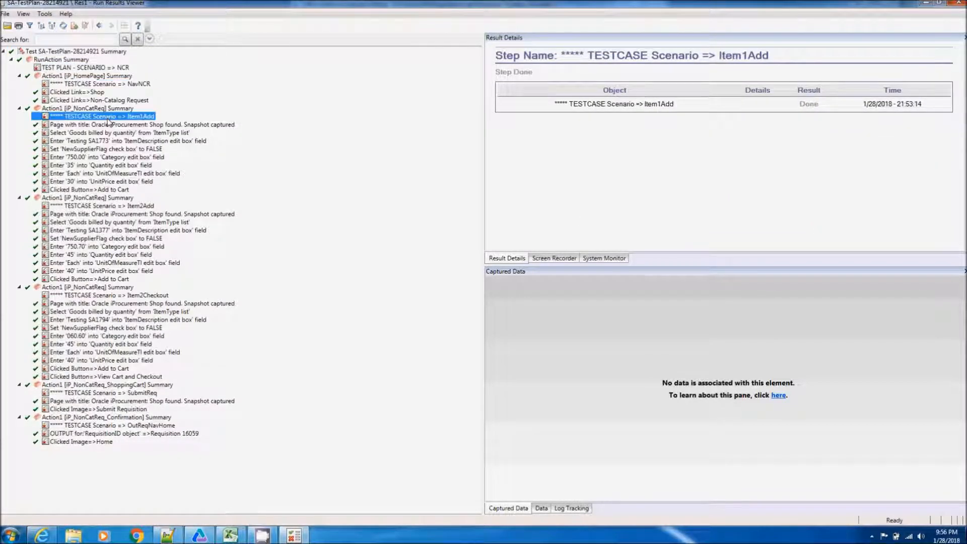
pyautogui.click(100, 207)
pyautogui.click(140, 296)
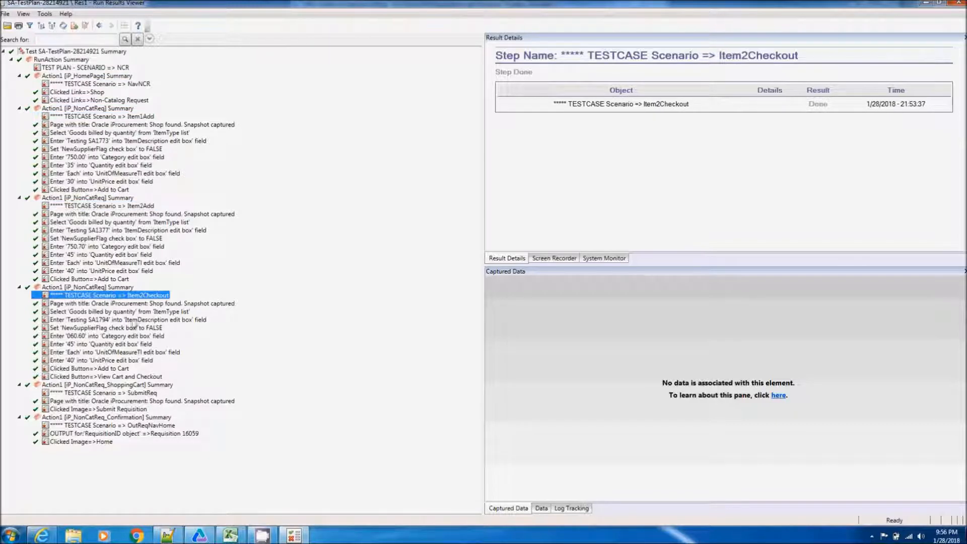
pyautogui.click(124, 386)
pyautogui.click(123, 393)
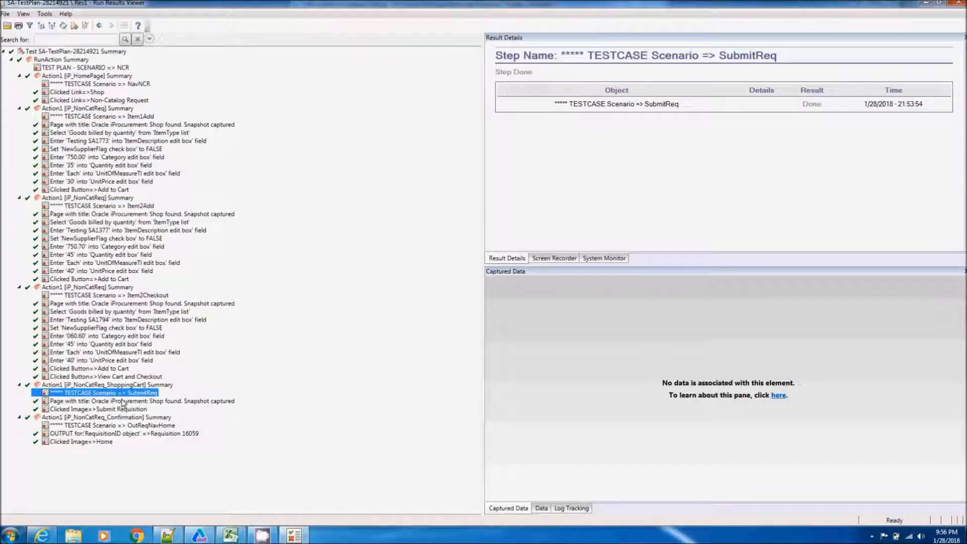
pyautogui.click(141, 426)
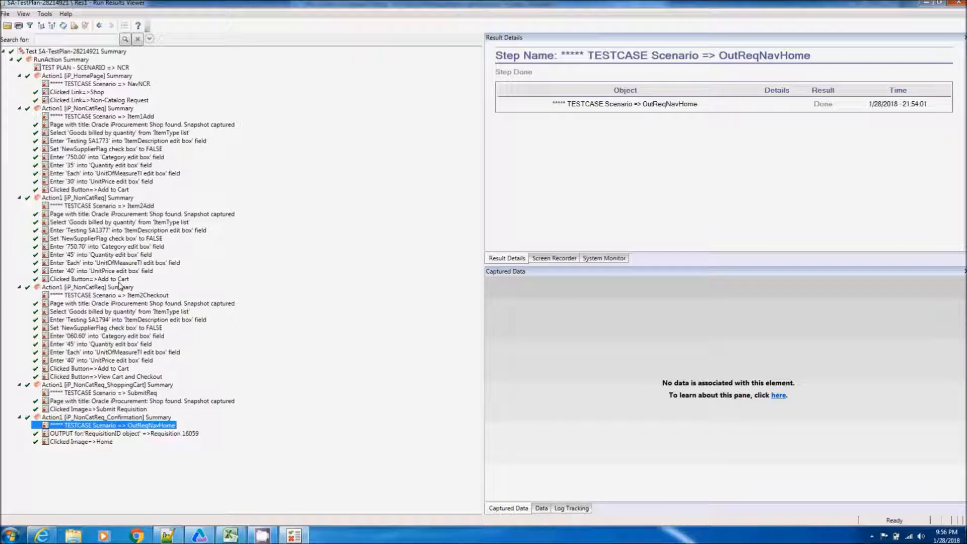
# Open the Add to Cart result of the Item2Add test case, enlarge the result details, and compare the before and after snapshots.
pyautogui.click(117, 280)
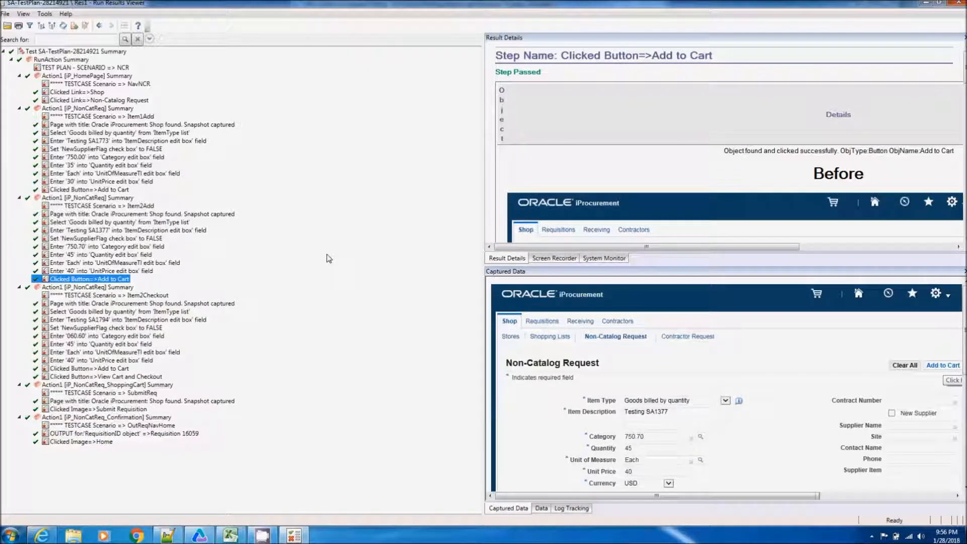
pyautogui.moveTo(482, 258); pyautogui.dragTo(305, 258)
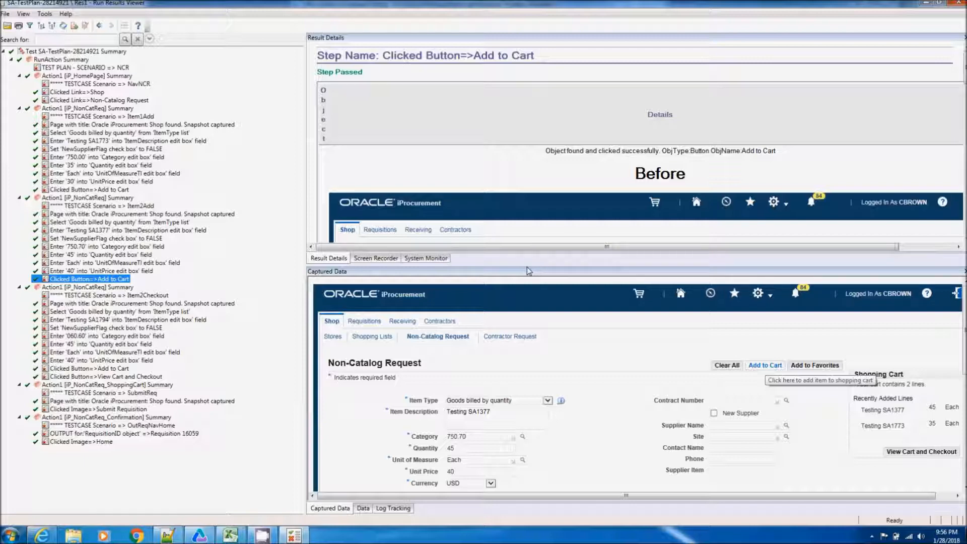
pyautogui.moveTo(529, 271); pyautogui.dragTo(539, 400)
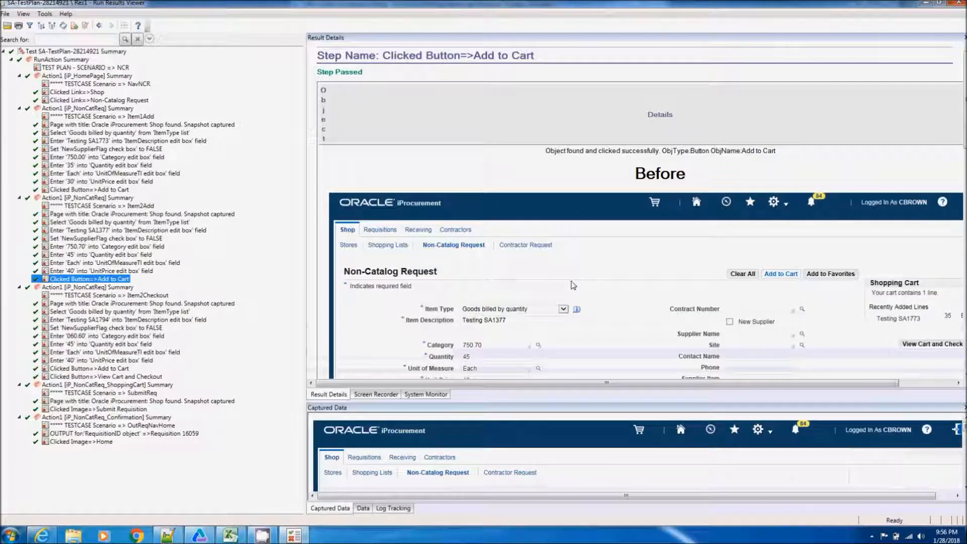
pyautogui.scroll(-10, 526, 219)
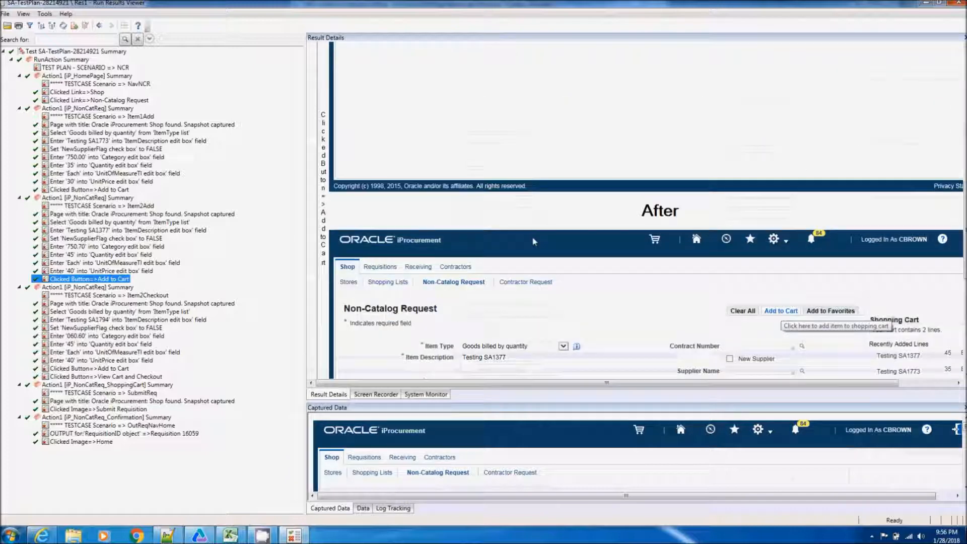
pyautogui.scroll(10, 534, 242)
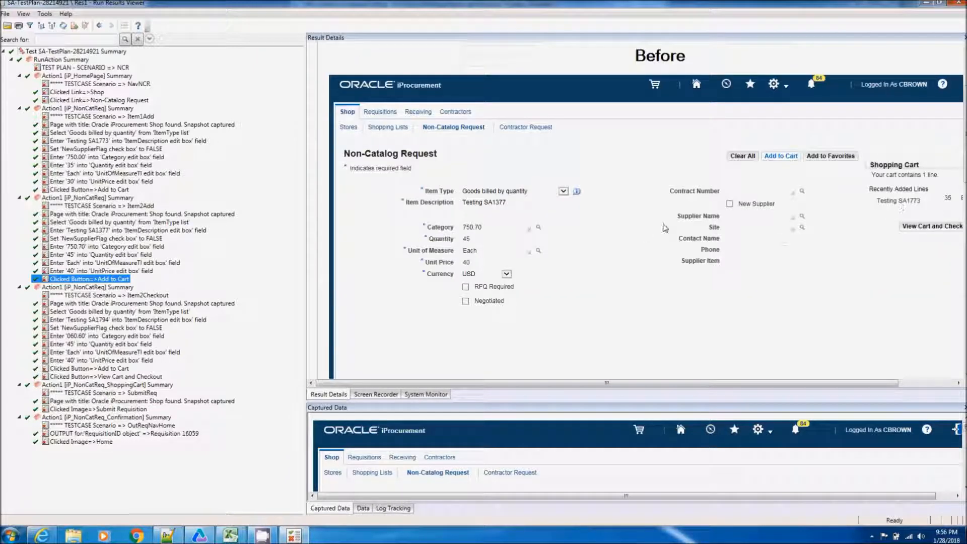
pyautogui.scroll(-10, 615, 259)
pyautogui.scroll(-5, 615, 259)
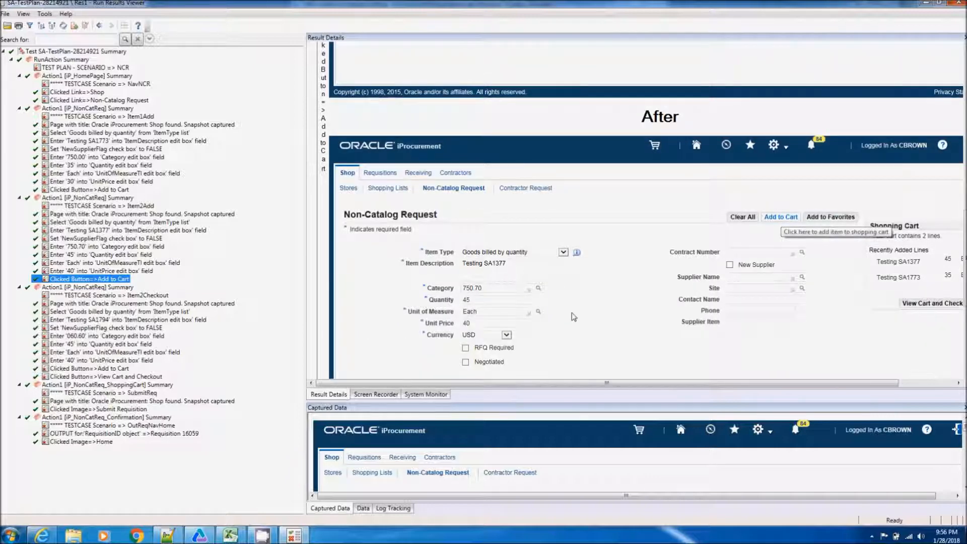
# Examine the View Cart and Checkout result of Item2Checkout, with its shopping cart snapshot widened to show all item lines.
pyautogui.click(137, 377)
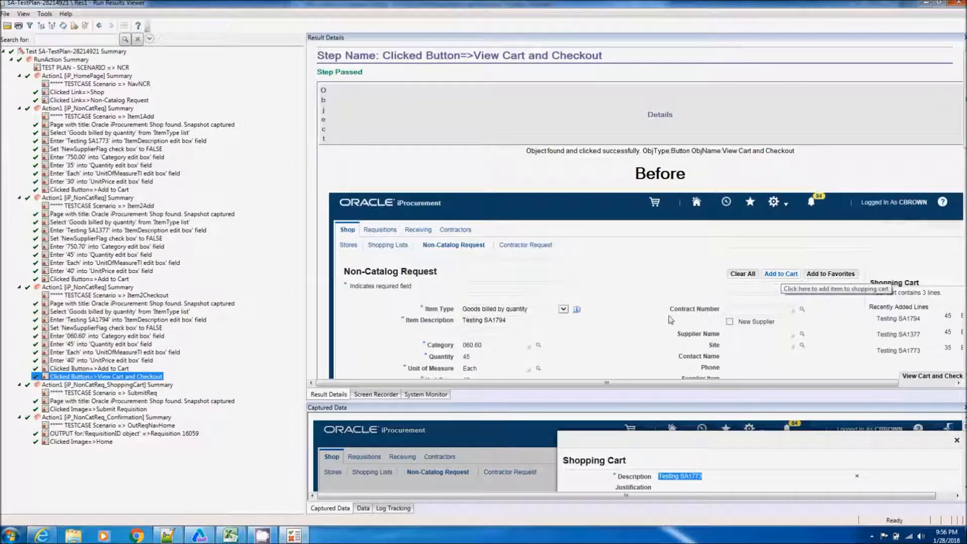
pyautogui.scroll(-3, 628, 295)
pyautogui.scroll(-10, 628, 295)
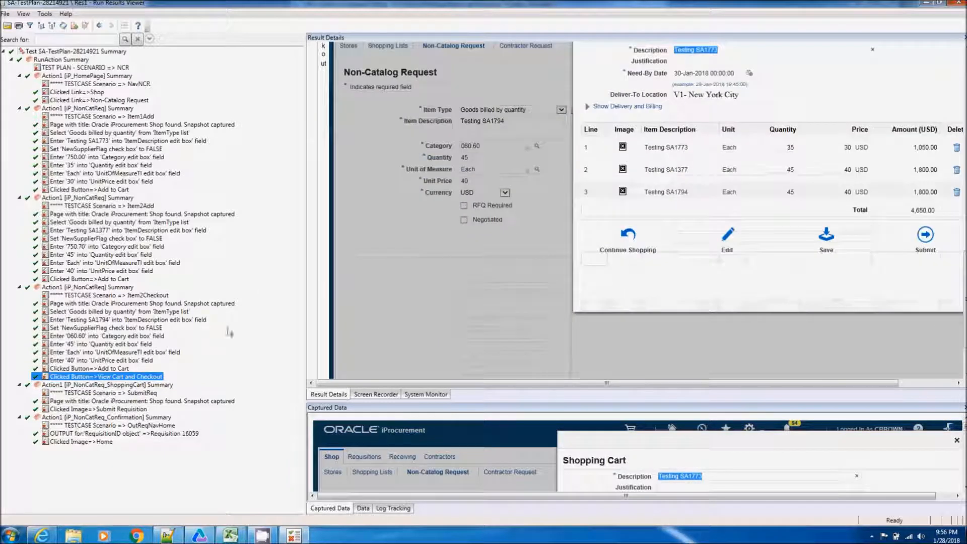
pyautogui.moveTo(302, 304); pyautogui.dragTo(272, 295)
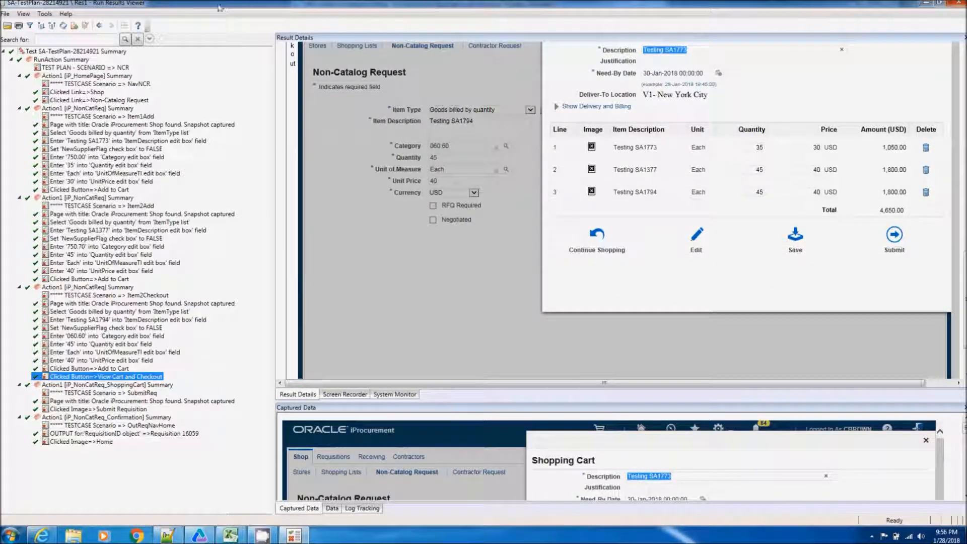
# Close the run results and save the test plan in HPE Unified Functional Testing.
pyautogui.click(959, 3)
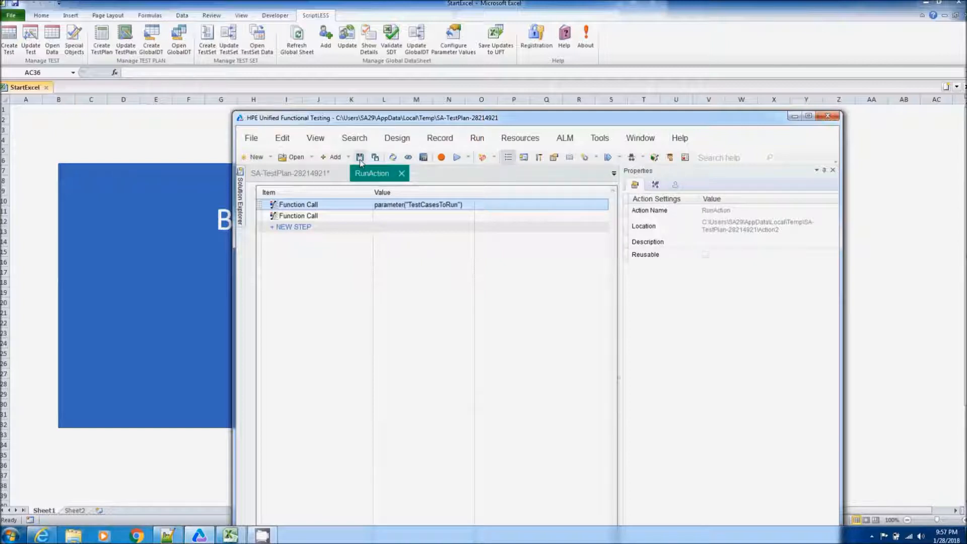
pyautogui.click(360, 157)
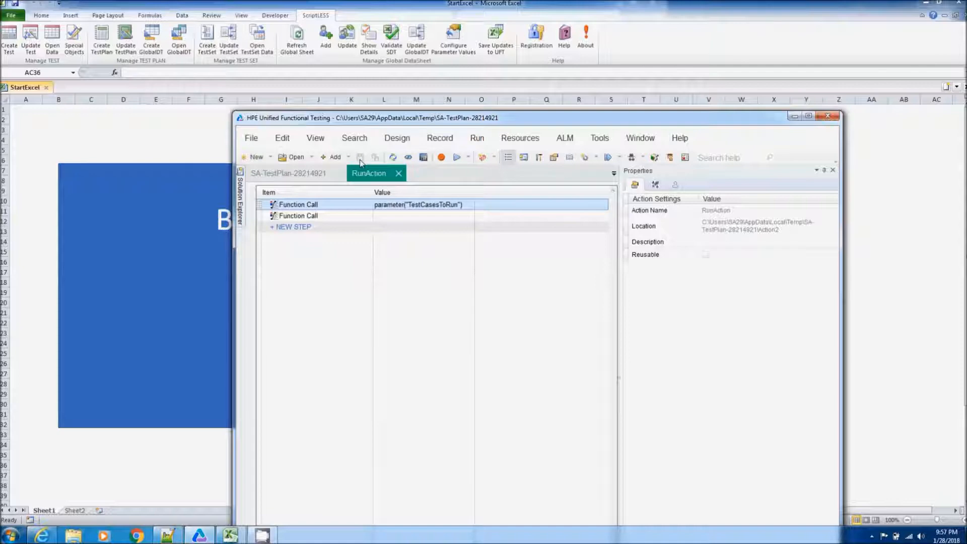